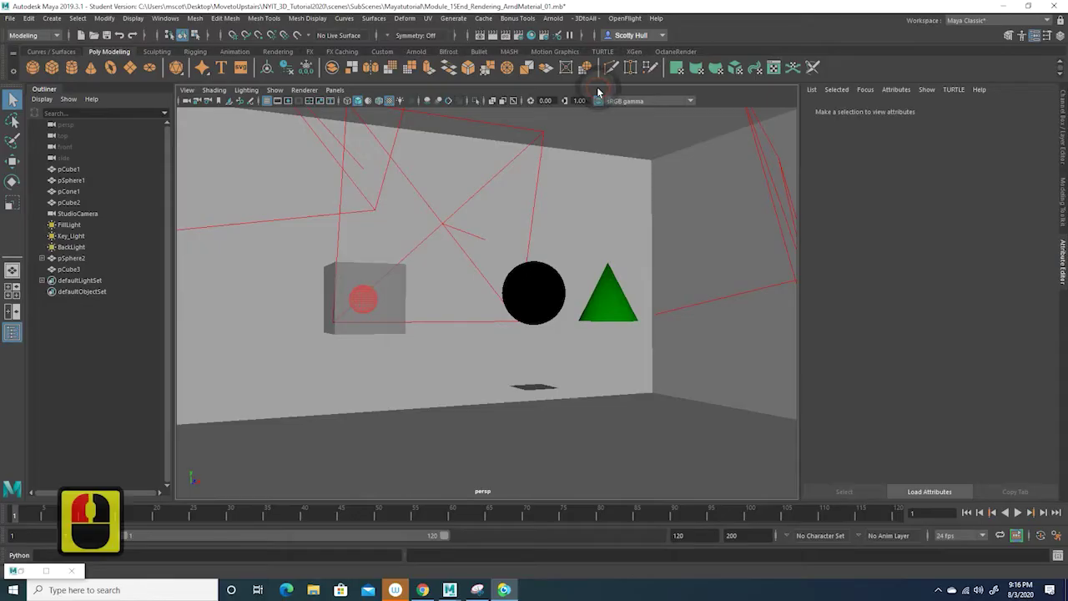
# Step: Set the render image size to the HD_540 preset (960 x 540) in Render Settings
pyautogui.click(517, 36)
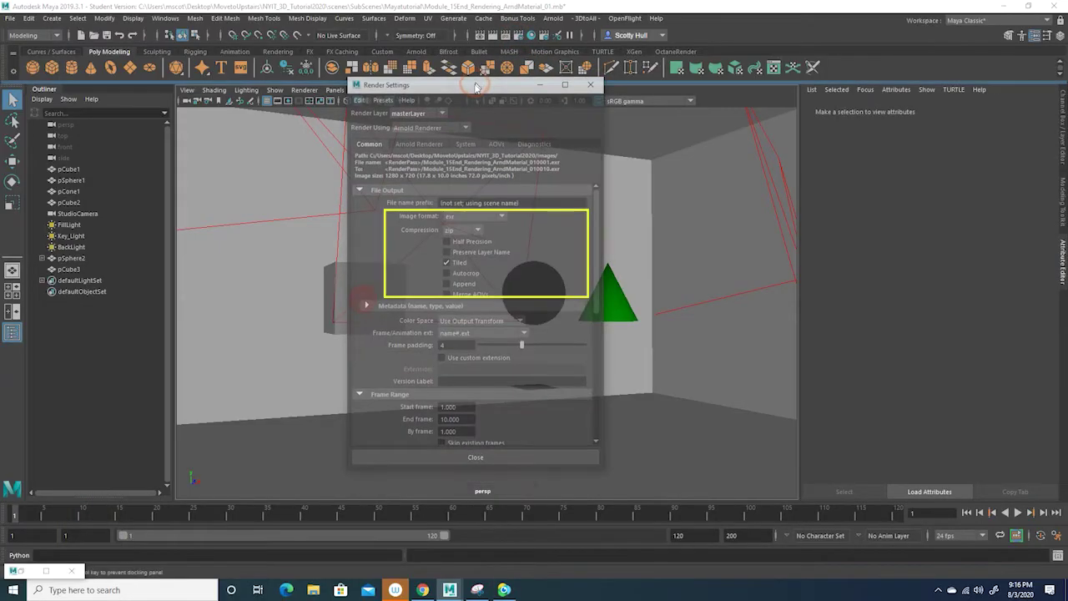
pyautogui.moveTo(475, 101); pyautogui.dragTo(469, 104)
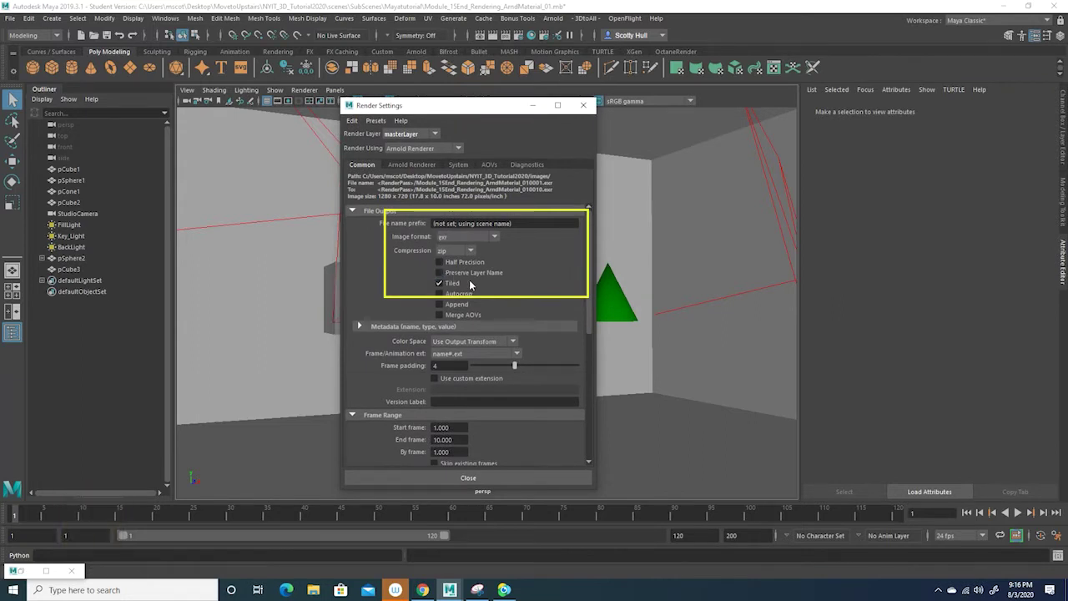
pyautogui.scroll(-2, 469, 285)
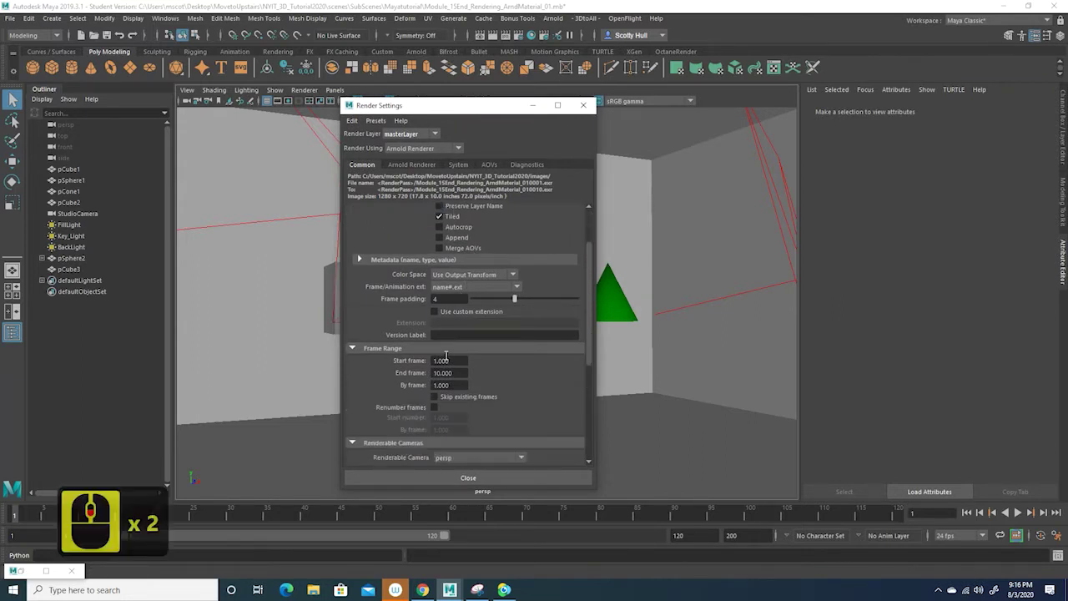
pyautogui.scroll(-4, 465, 369)
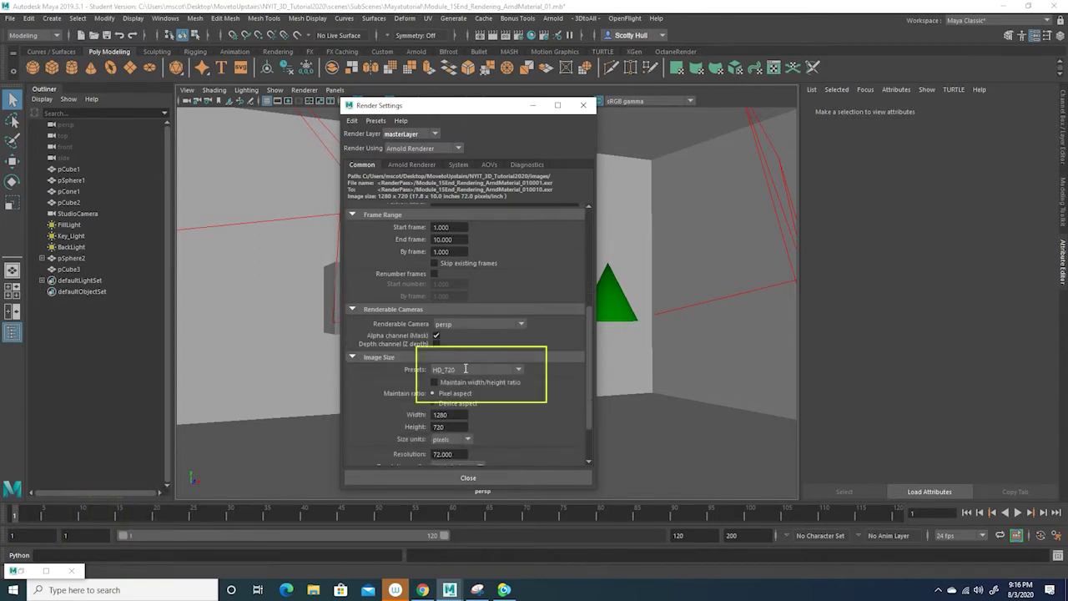
pyautogui.click(516, 368)
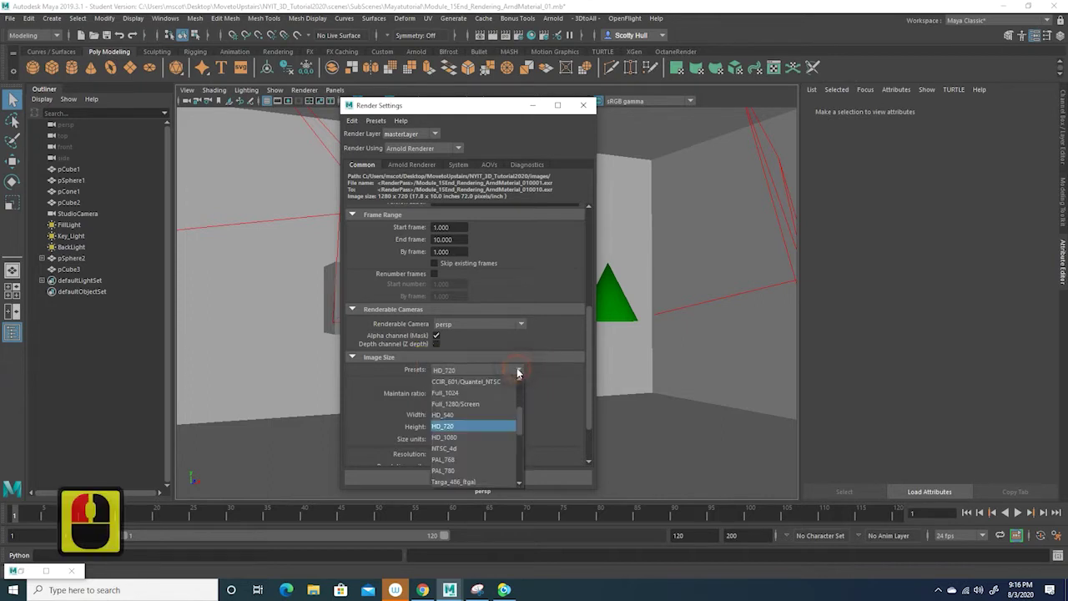
pyautogui.click(494, 418)
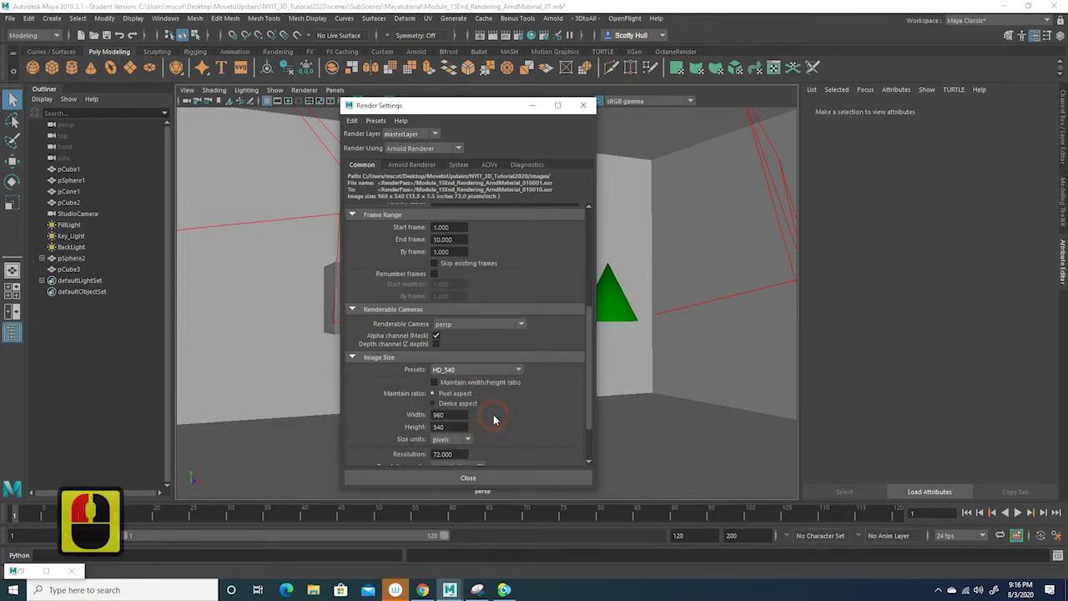
pyautogui.click(580, 104)
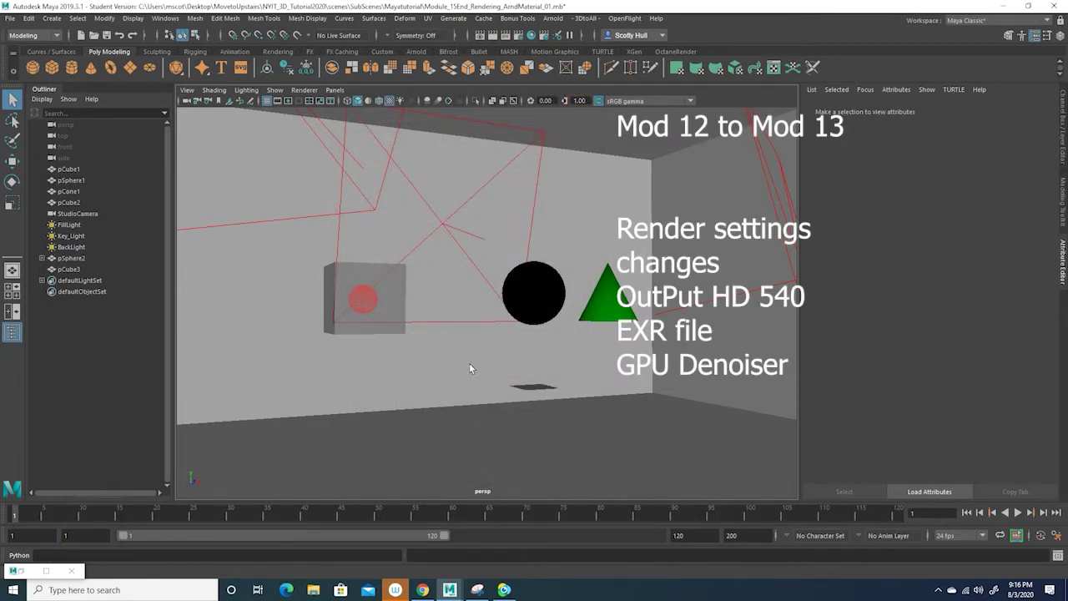
pyautogui.click(46, 570)
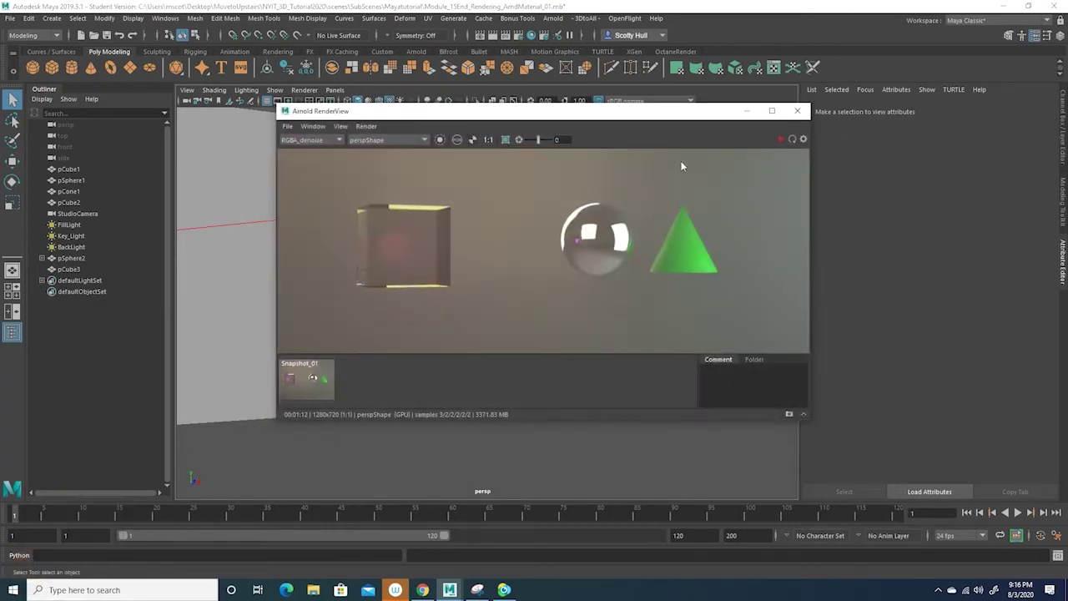
pyautogui.click(791, 139)
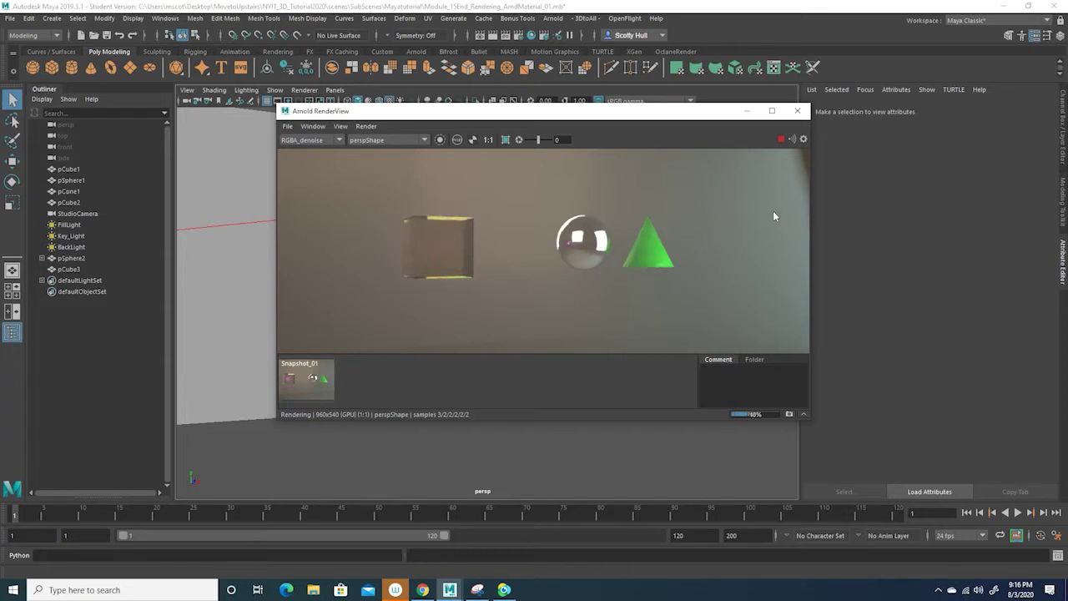
pyautogui.click(779, 142)
pyautogui.click(745, 112)
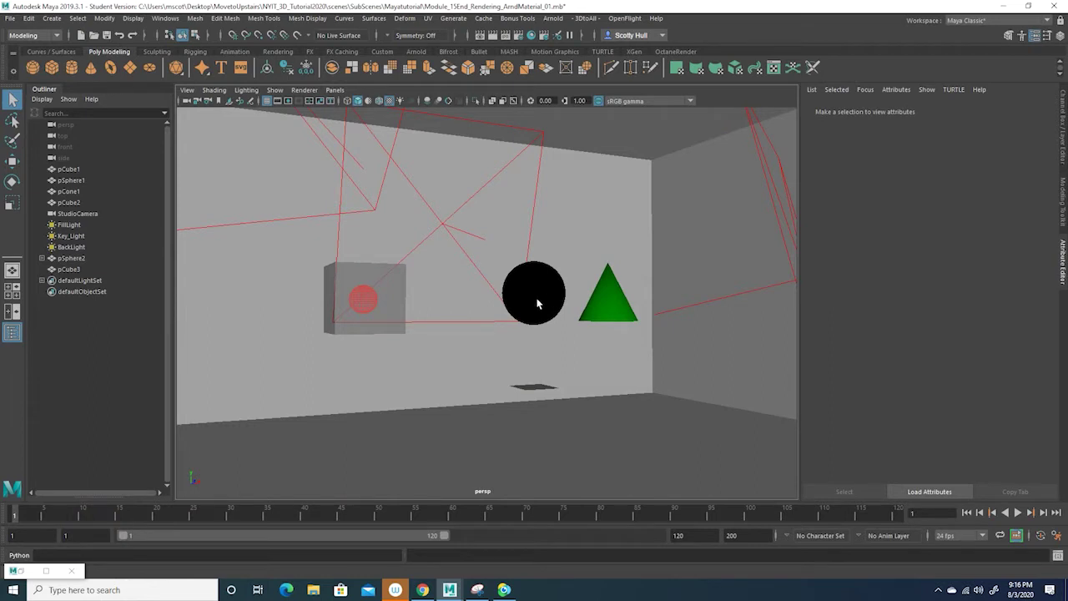
# Step: Orbit, zoom and pan the perspective view lower and closer to the cube, sphere and cone
pyautogui.keyDown('alt'); pyautogui.moveTo(539, 298); pyautogui.dragTo(540, 326); pyautogui.keyUp('alt')
pyautogui.scroll(5, 540, 326)
pyautogui.scroll(-3, 539, 332)
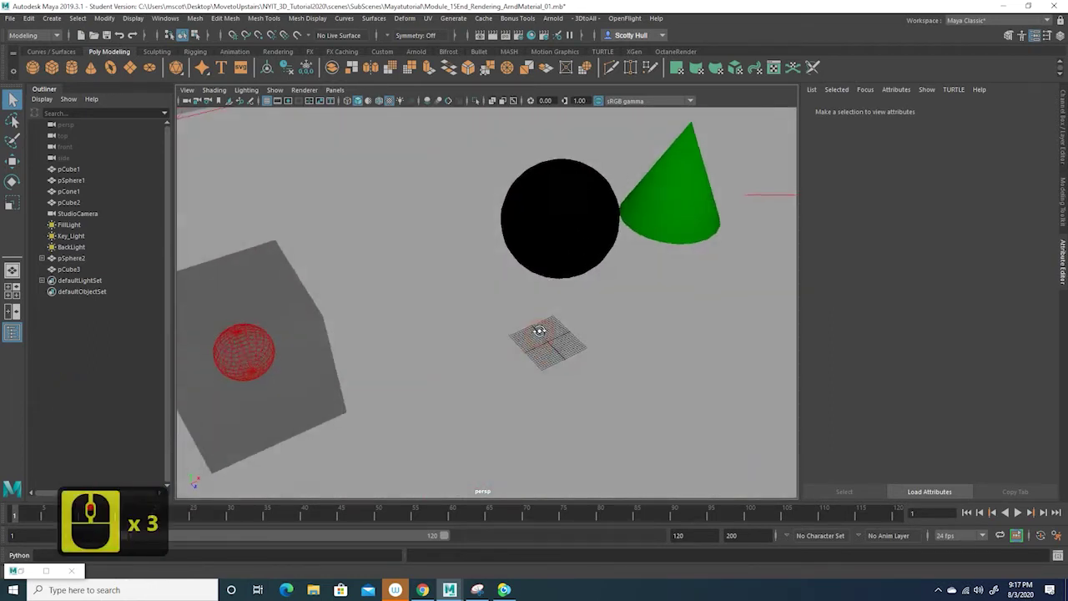
pyautogui.keyDown('alt'); pyautogui.moveTo(529, 305); pyautogui.dragTo(562, 297, button='middle'); pyautogui.keyUp('alt')
pyautogui.keyDown('alt'); pyautogui.moveTo(561, 297); pyautogui.dragTo(579, 289); pyautogui.keyUp('alt')
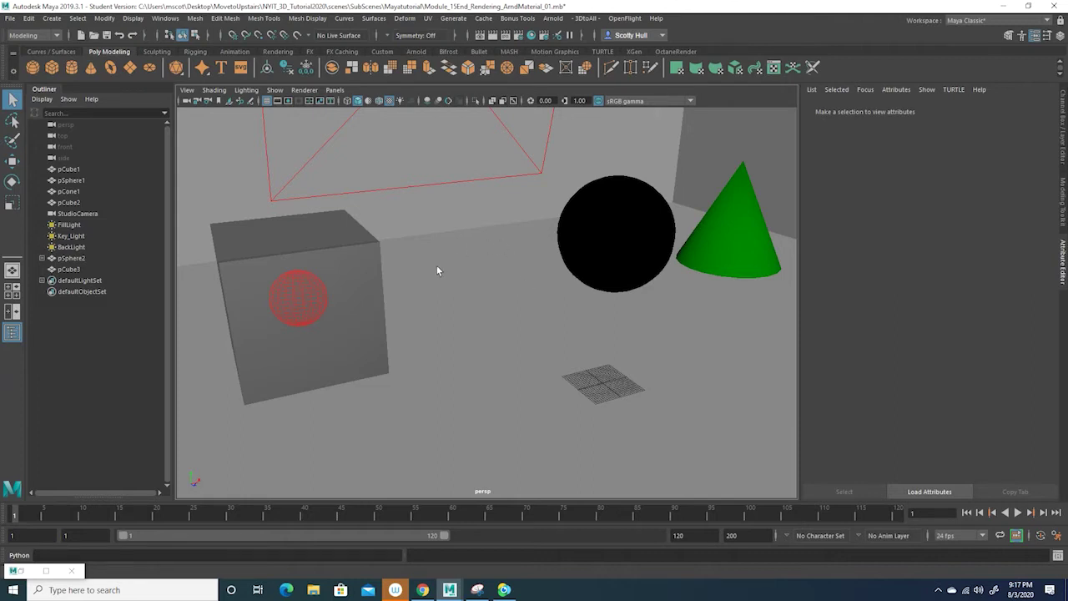
pyautogui.click(53, 18)
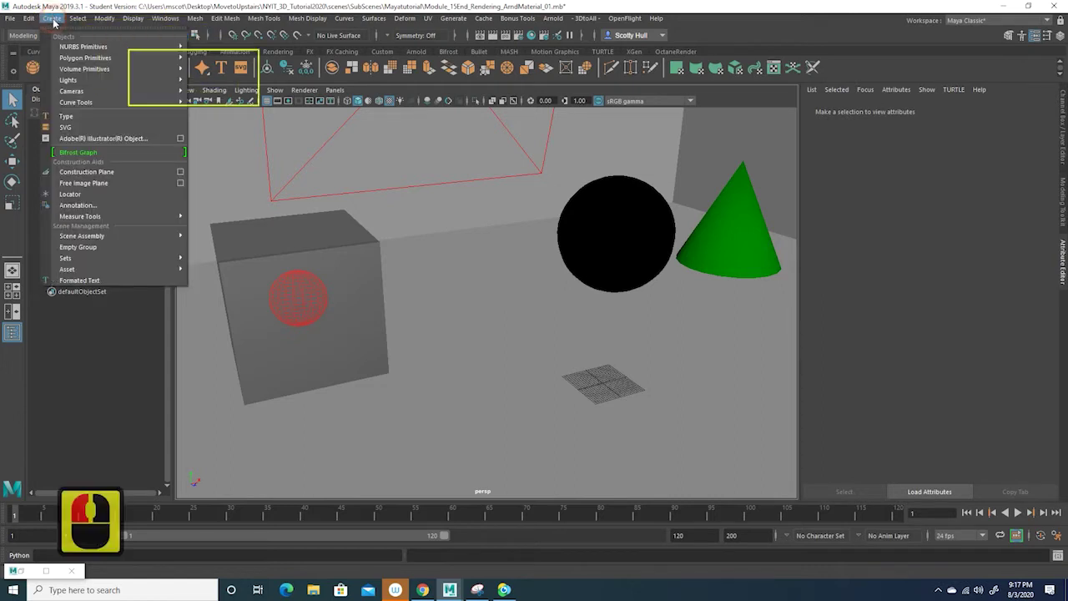
# Step: Add a spot light, spotLight1, via Create > Lights > Spot Light
pyautogui.moveTo(71, 81)
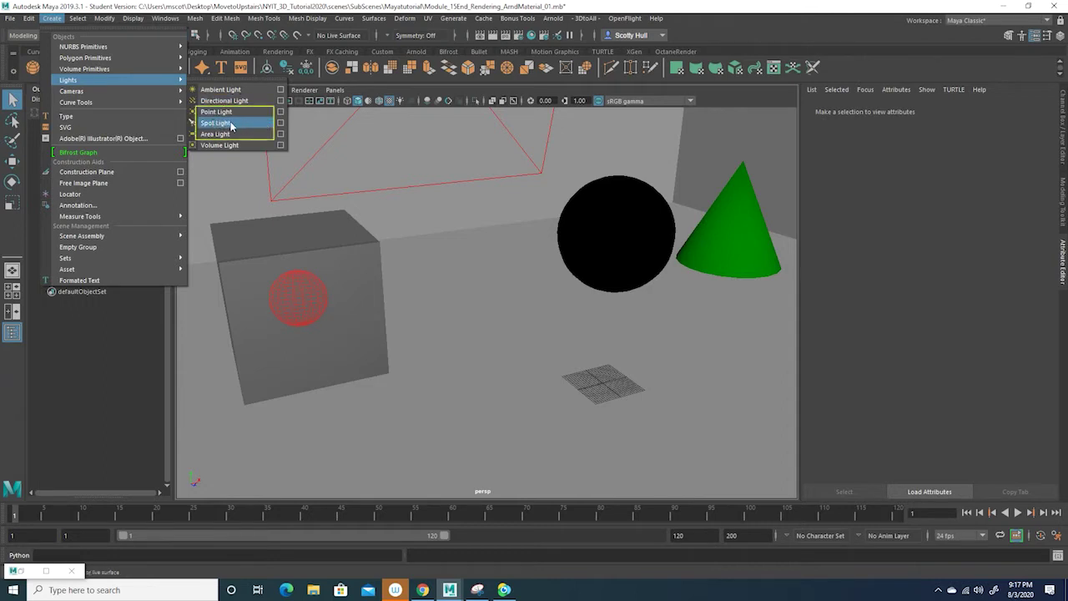
pyautogui.click(238, 124)
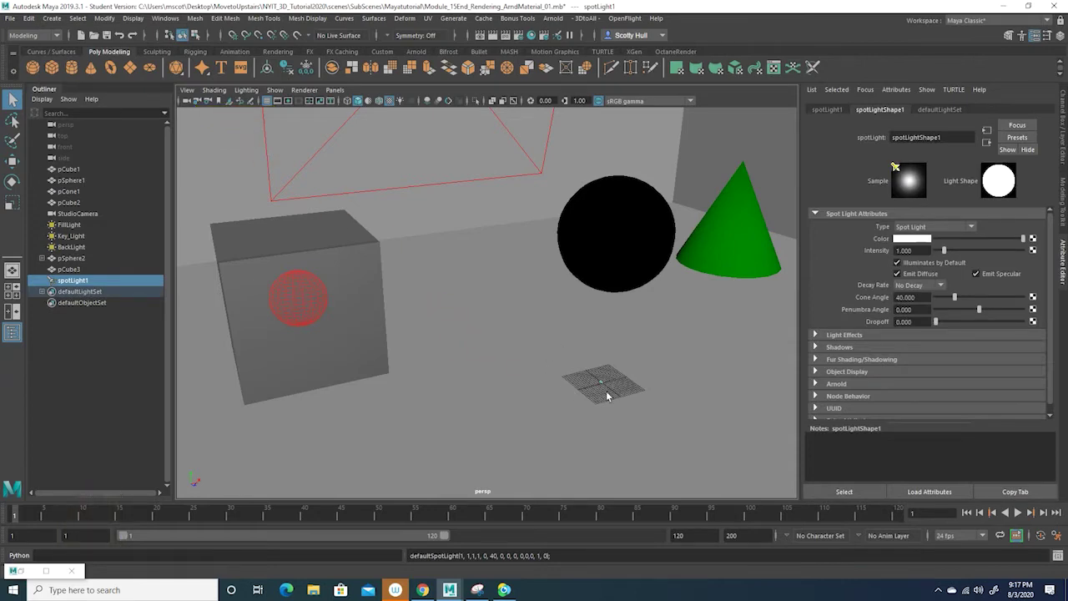
# Step: Frame spotLight1 and set its Scale X, Y and Z to 10 in the Channel Box
pyautogui.press('f')
pyautogui.scroll(-8, 598, 390)
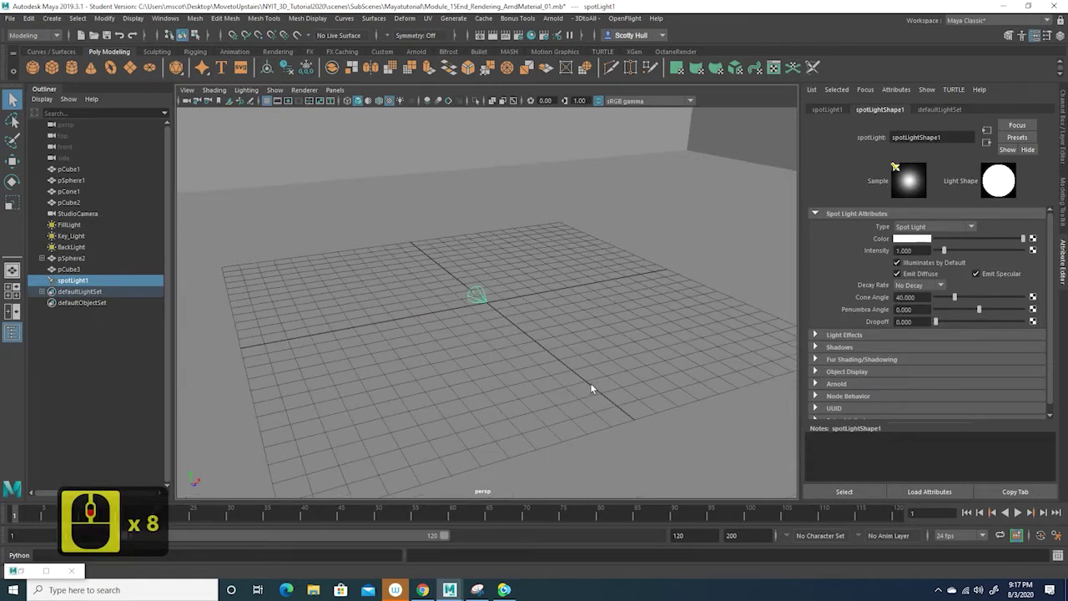
pyautogui.click(1058, 127)
pyautogui.moveTo(1021, 198); pyautogui.dragTo(1026, 177)
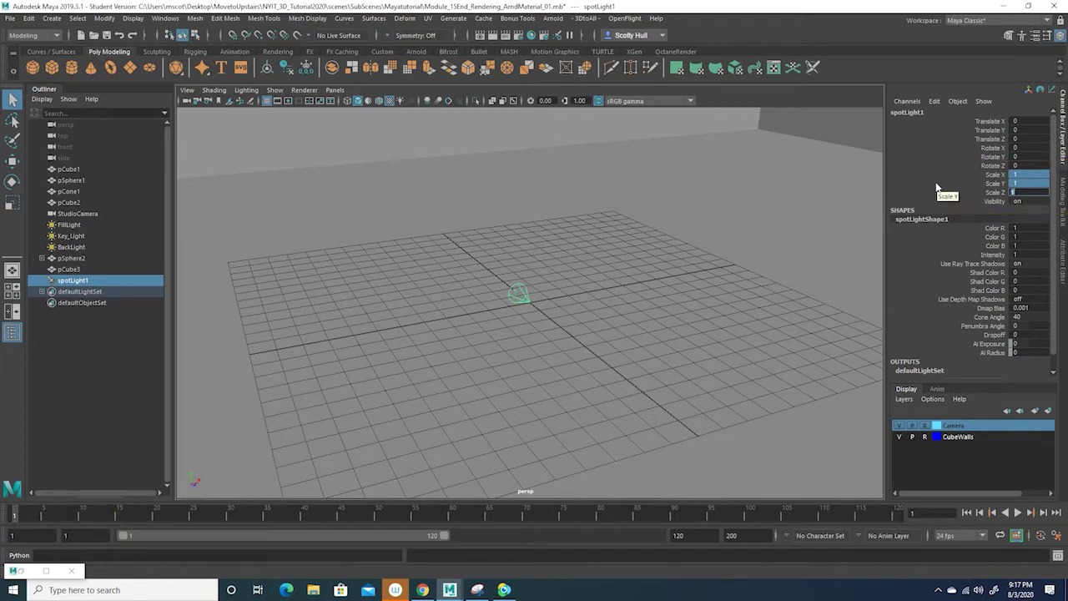
pyautogui.write('10')
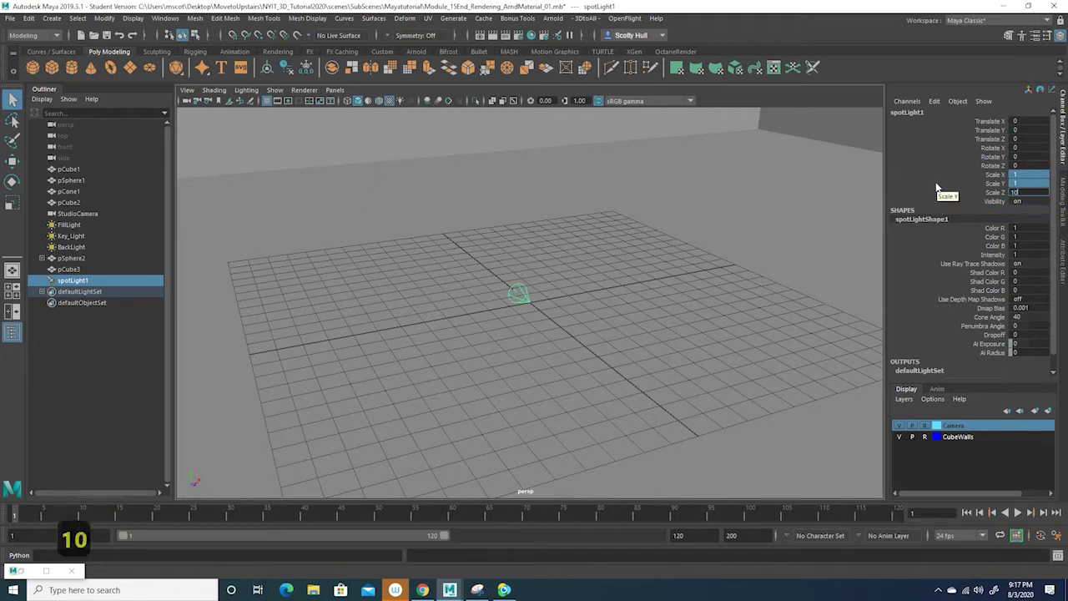
pyautogui.press('Return')
pyautogui.scroll(-16, 643, 283)
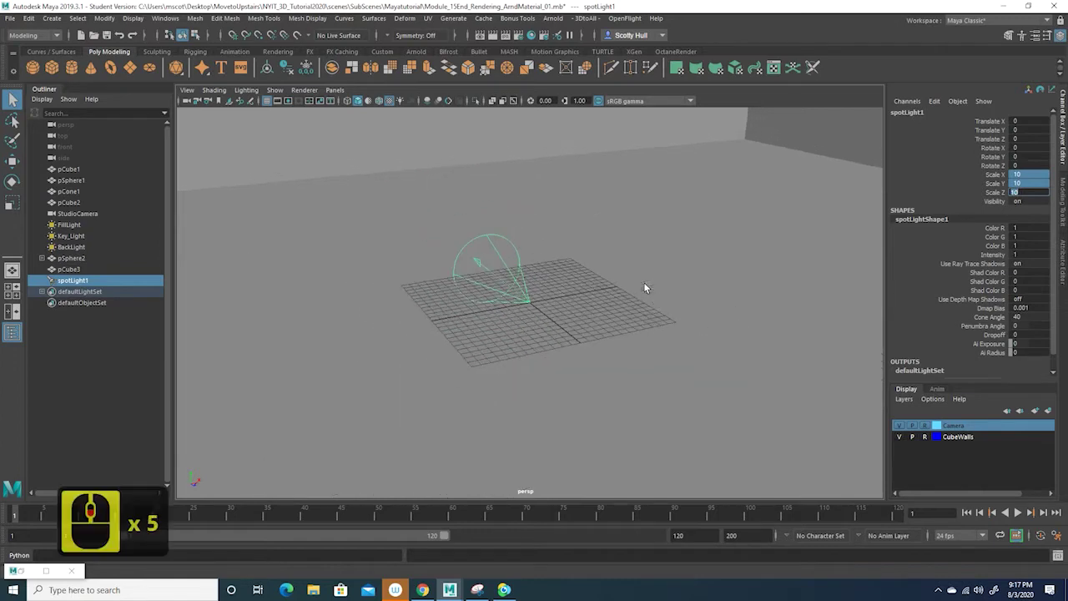
pyautogui.scroll(2, 635, 288)
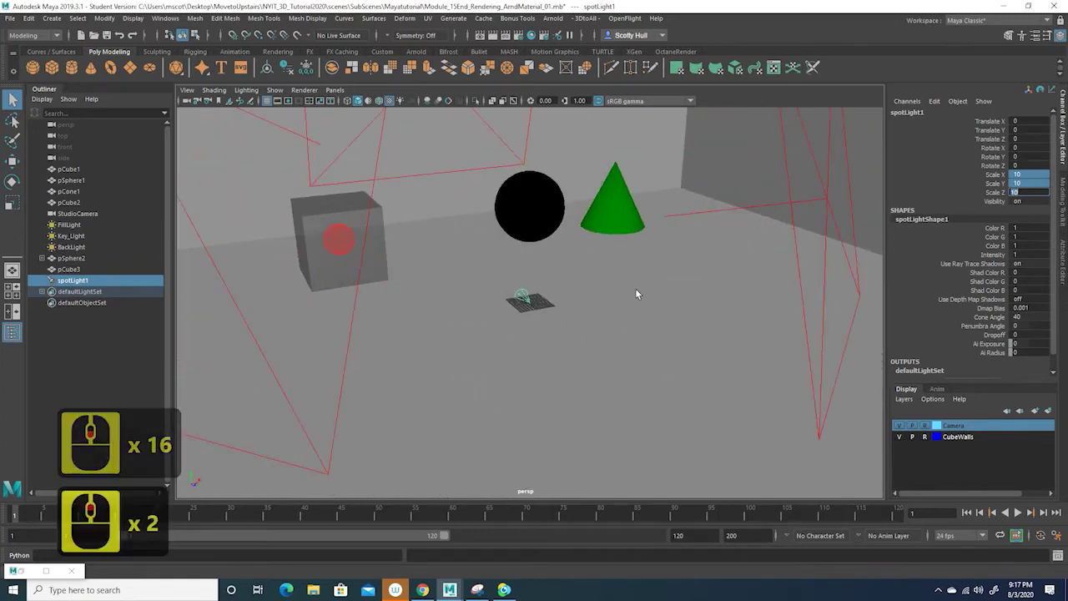
pyautogui.click(523, 299)
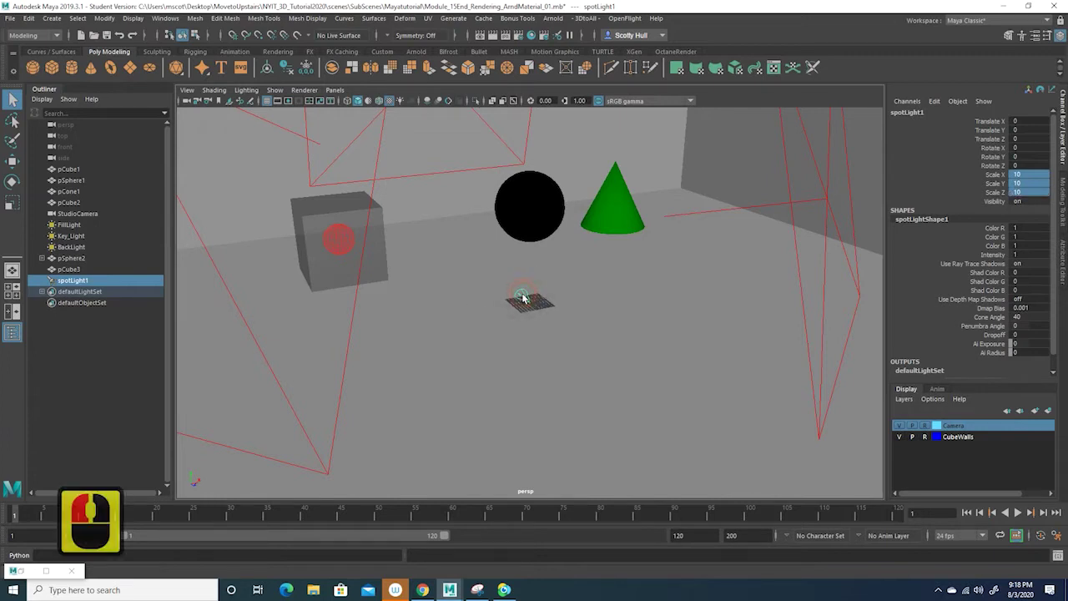
# Step: Move spotLight1 up to Translate Y 67.197 and over to X -56.706, between cube and sphere
pyautogui.press('w')
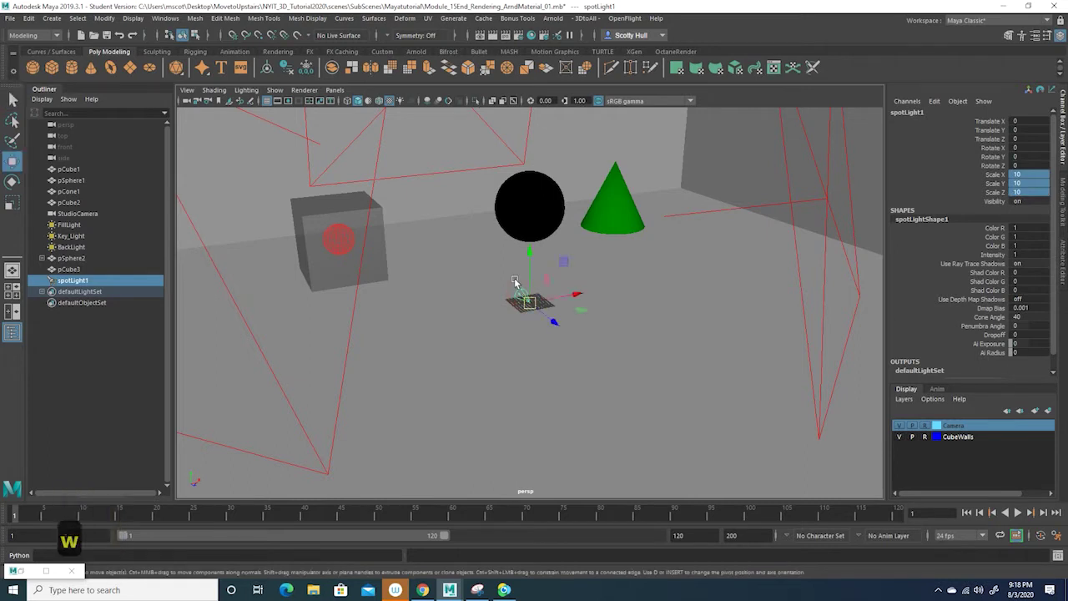
pyautogui.moveTo(538, 264); pyautogui.dragTo(559, 148)
pyautogui.moveTo(576, 194); pyautogui.dragTo(498, 205)
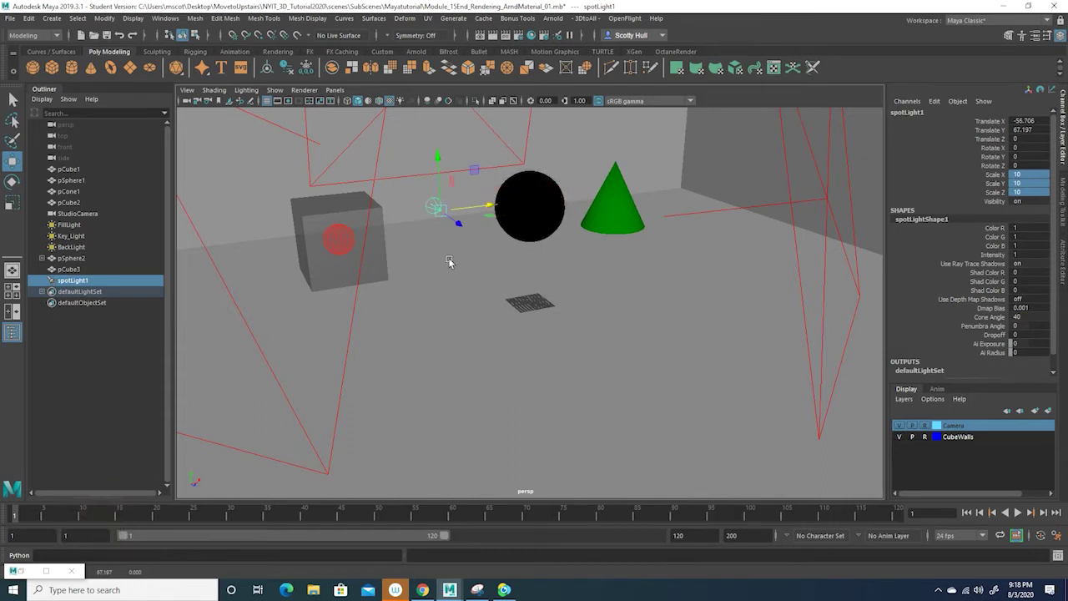
pyautogui.press('f')
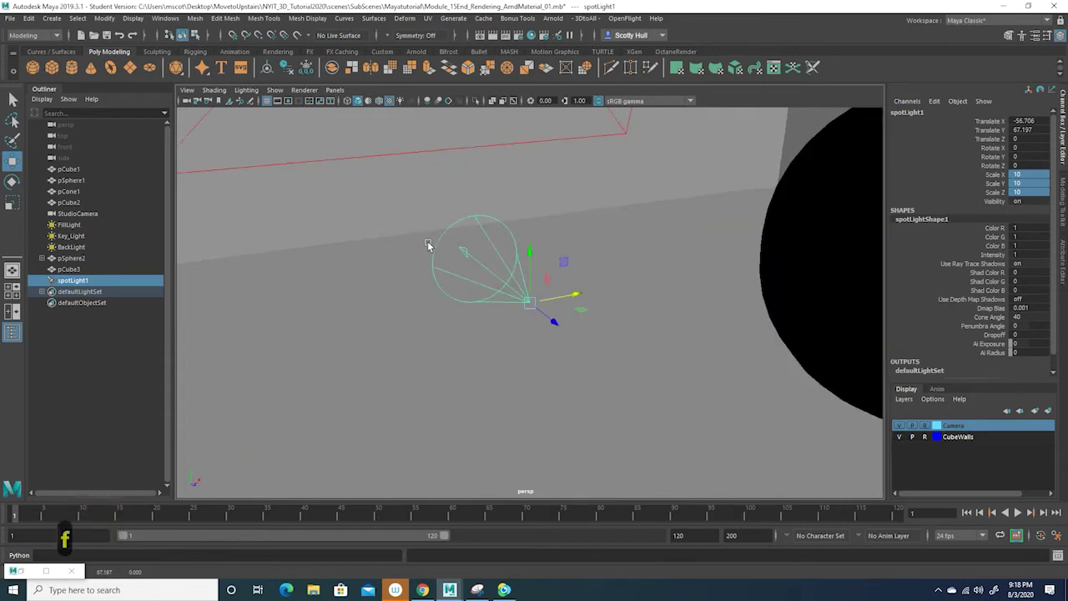
pyautogui.scroll(-4, 427, 241)
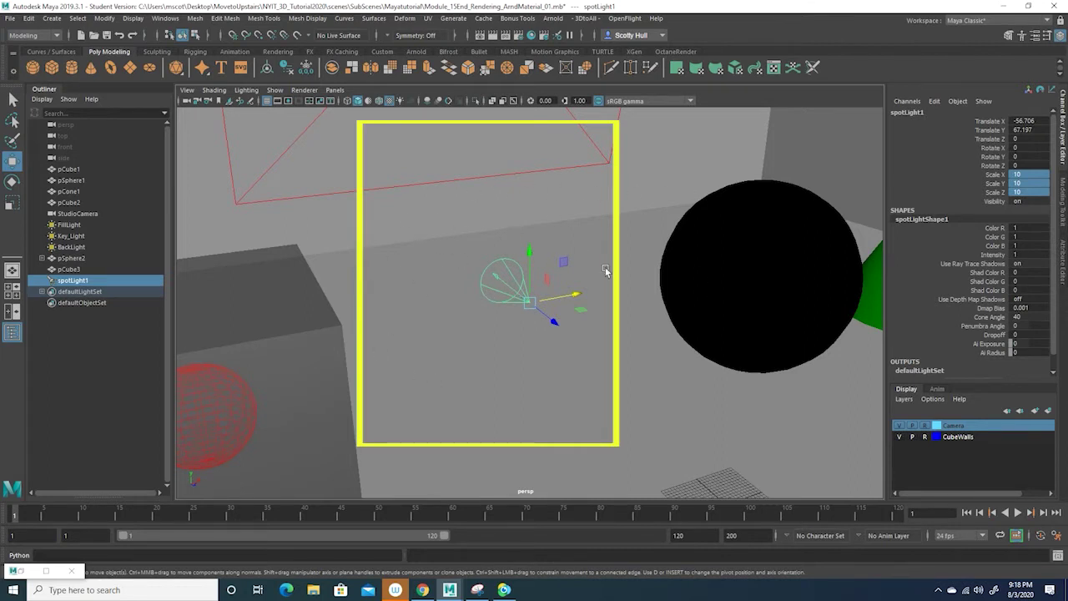
# Step: Look through spotLight1 and aim it at the cube, centring the red sphere in its cone
pyautogui.click(332, 90)
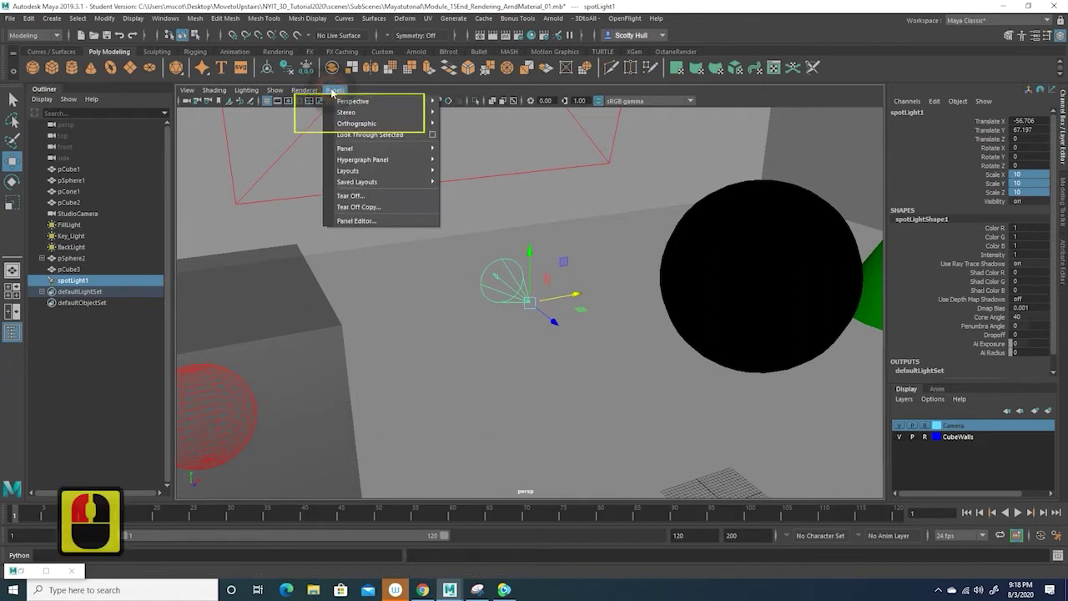
pyautogui.click(373, 136)
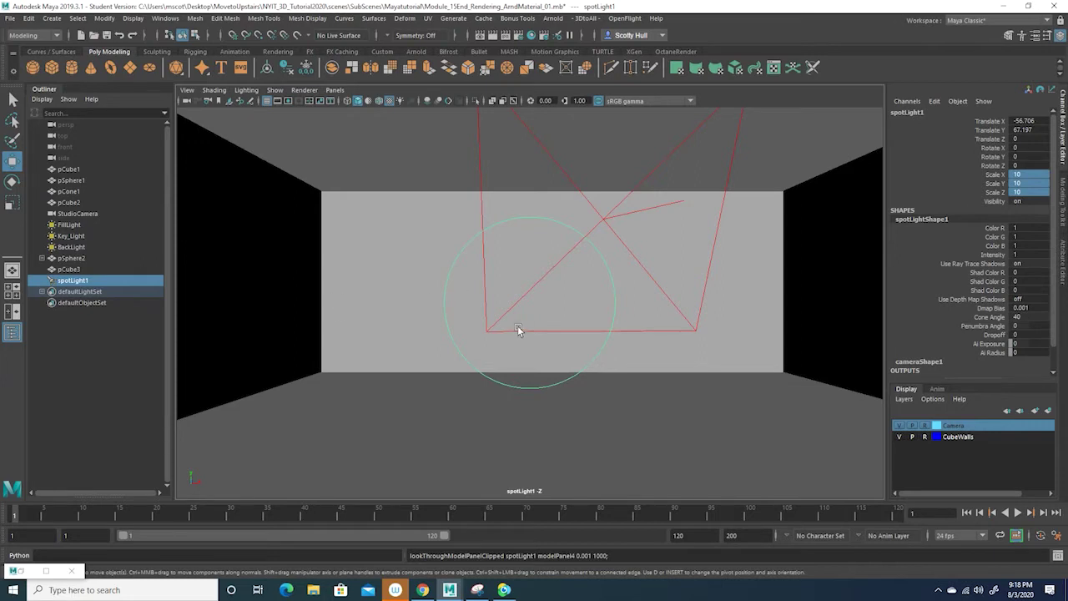
pyautogui.keyDown('alt'); pyautogui.moveTo(527, 322); pyautogui.dragTo(432, 265); pyautogui.keyUp('alt')
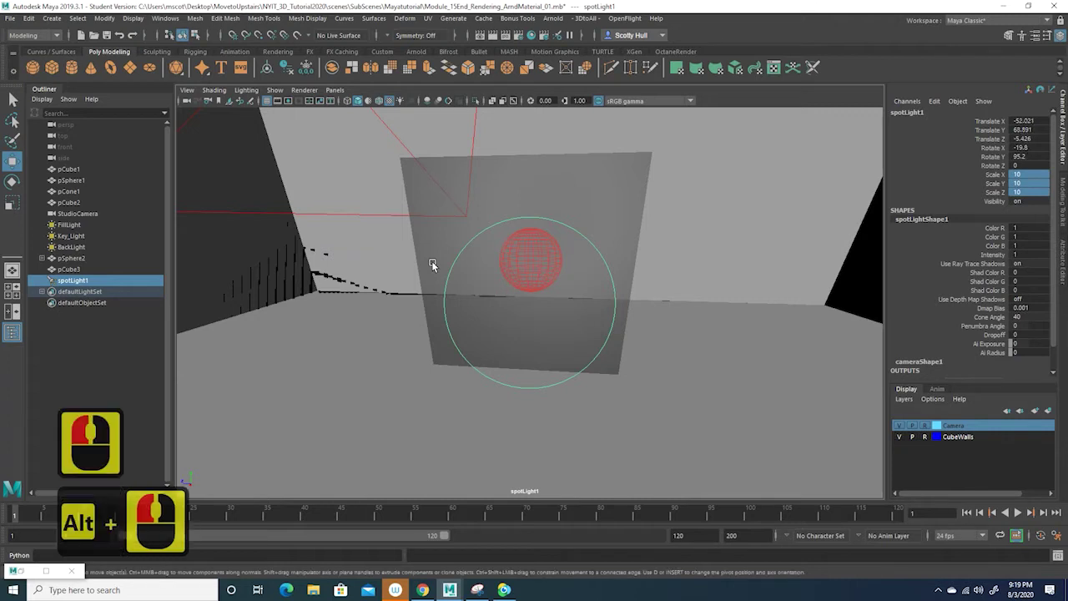
pyautogui.moveTo(564, 172)
pyautogui.keyDown('alt'); pyautogui.mouseDown(button='right')
pyautogui.moveTo(561, 182)
pyautogui.moveTo(564, 165)
pyautogui.mouseUp(button='right'); pyautogui.keyUp('alt')
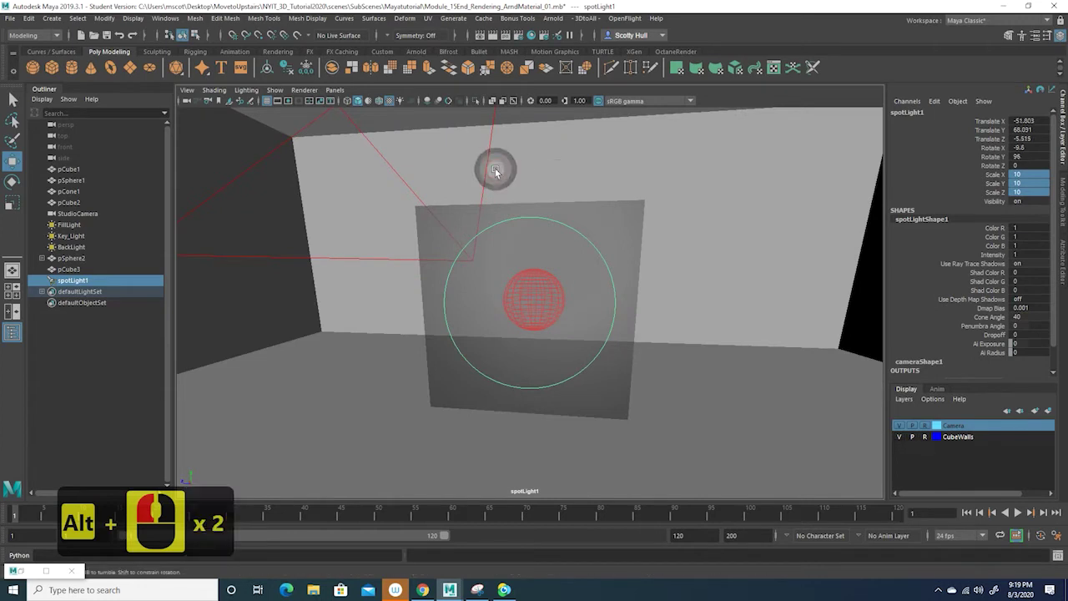
pyautogui.keyDown('alt'); pyautogui.moveTo(493, 166); pyautogui.dragTo(497, 167); pyautogui.keyUp('alt')
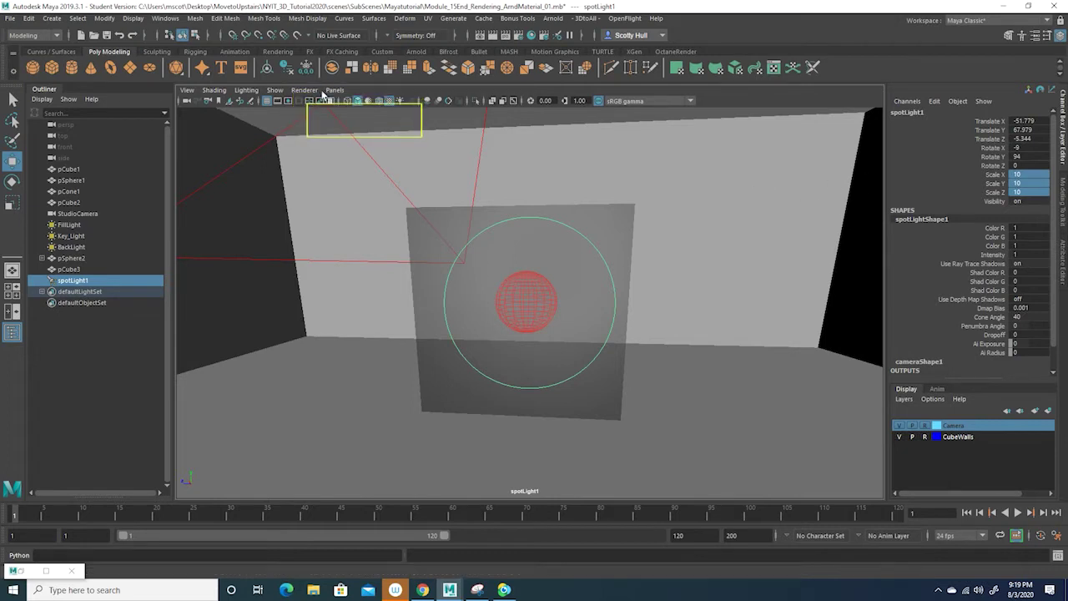
# Step: Switch the viewport back to the persp camera
pyautogui.click(332, 90)
pyautogui.moveTo(344, 102)
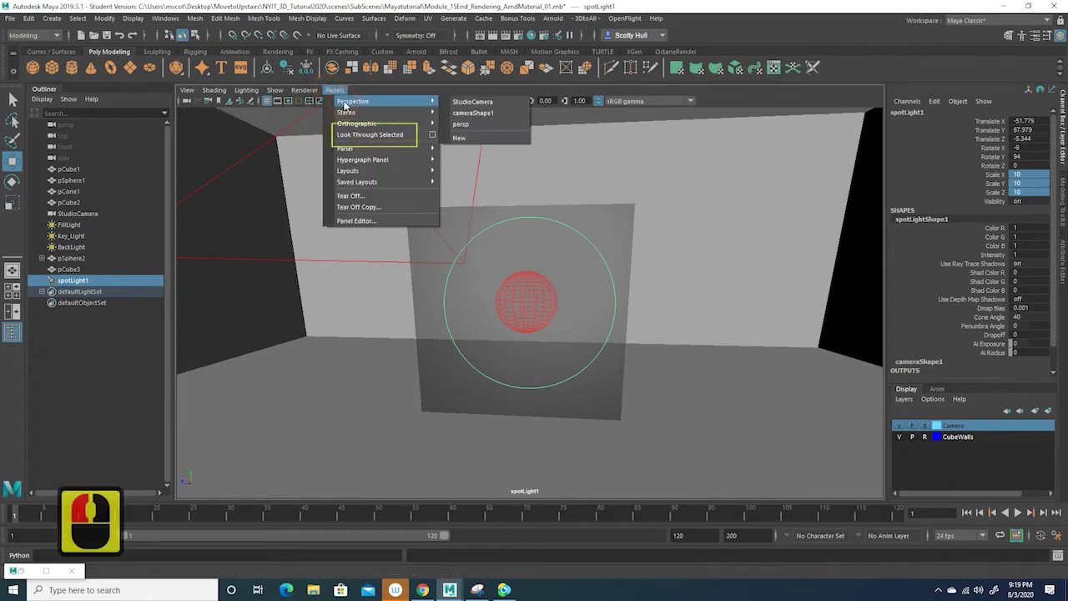
pyautogui.click(476, 125)
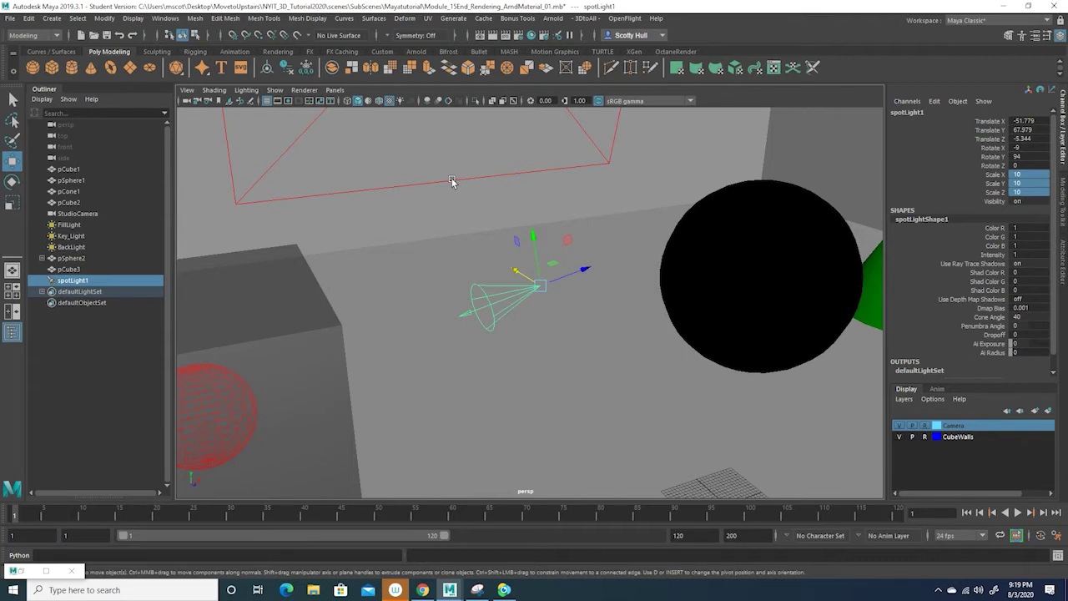
# Step: Zoom, tumble and pan the perspective view in close on spotLight1 beside the cube
pyautogui.scroll(-3, 448, 222)
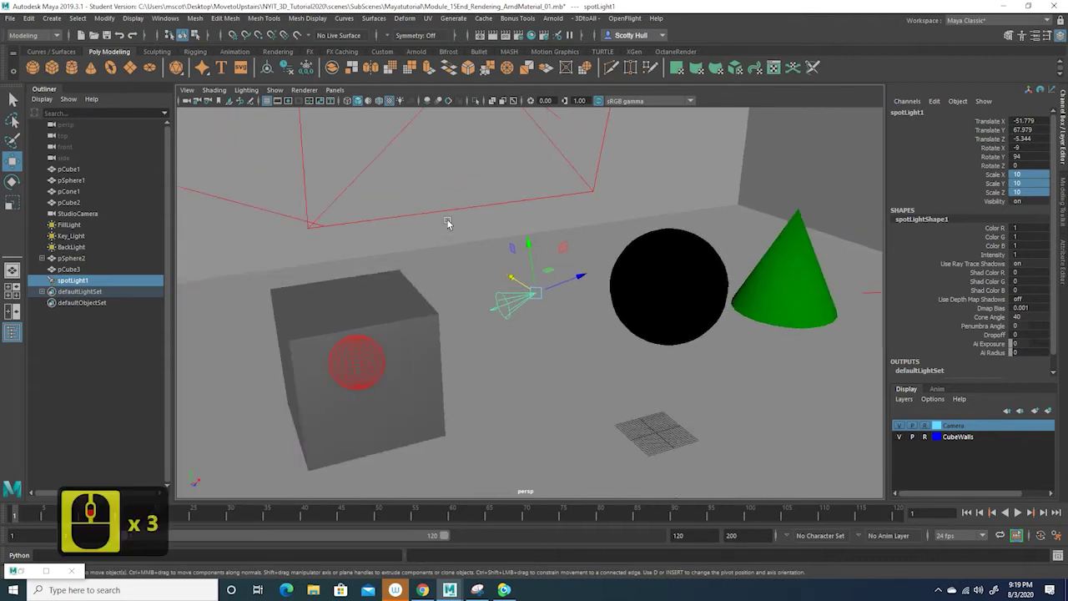
pyautogui.scroll(-4, 447, 222)
pyautogui.scroll(4, 447, 222)
pyautogui.scroll(3, 447, 225)
pyautogui.keyDown('alt'); pyautogui.moveTo(469, 274); pyautogui.dragTo(451, 280); pyautogui.keyUp('alt')
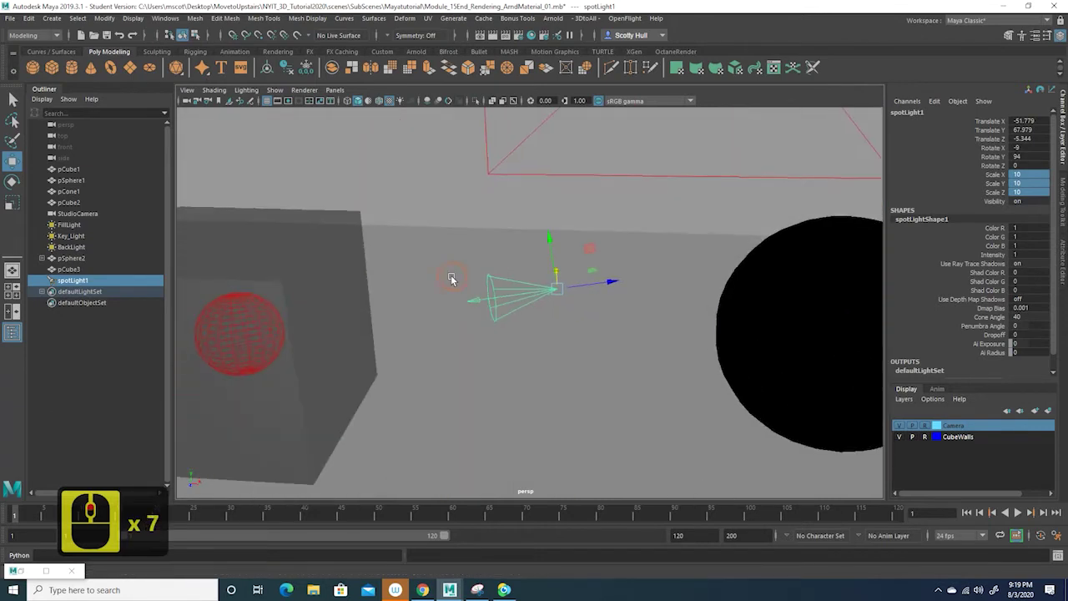
pyautogui.keyDown('alt'); pyautogui.moveTo(450, 279); pyautogui.dragTo(596, 248, button='middle'); pyautogui.keyUp('alt')
pyautogui.keyDown('alt'); pyautogui.moveTo(596, 248); pyautogui.dragTo(577, 275); pyautogui.keyUp('alt')
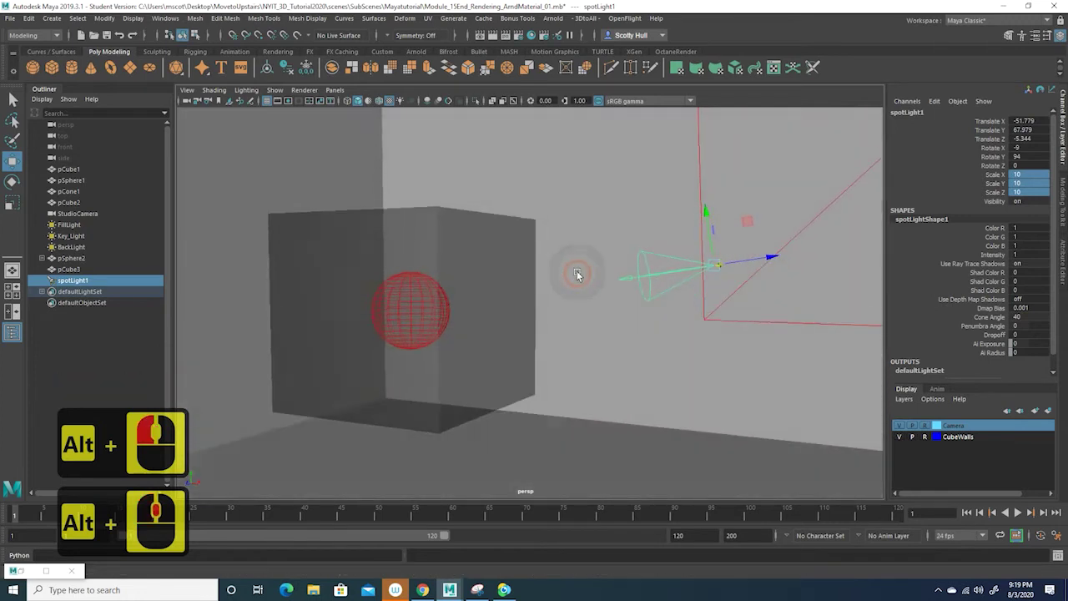
pyautogui.keyDown('alt'); pyautogui.moveTo(576, 275); pyautogui.dragTo(576, 287, button='middle'); pyautogui.keyUp('alt')
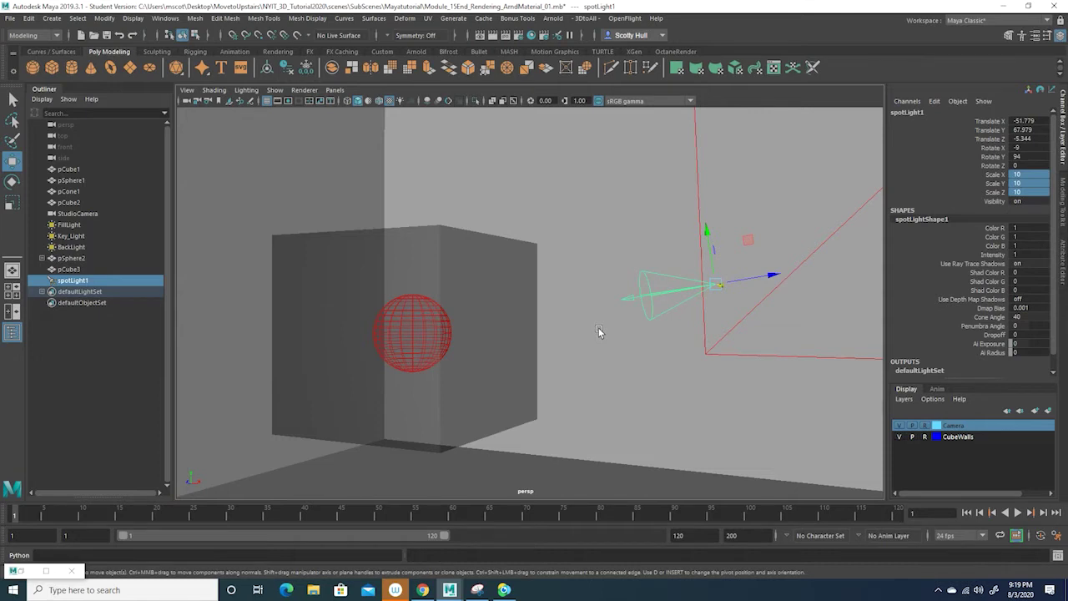
# Step: Lower BackLight's Exposure from 1.000 to 0.5
pyautogui.click(851, 216)
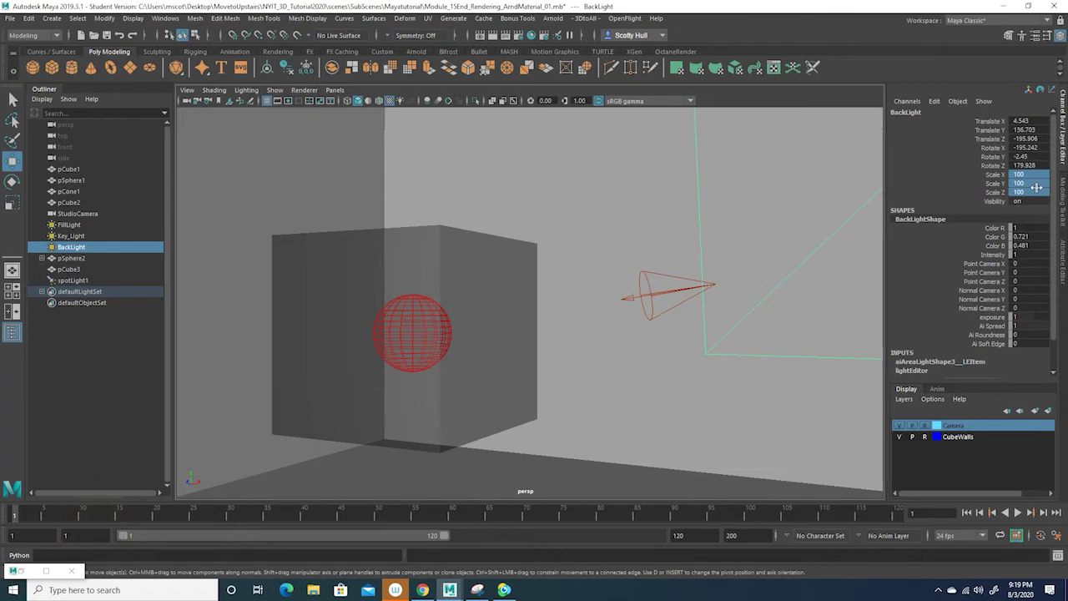
pyautogui.click(1056, 246)
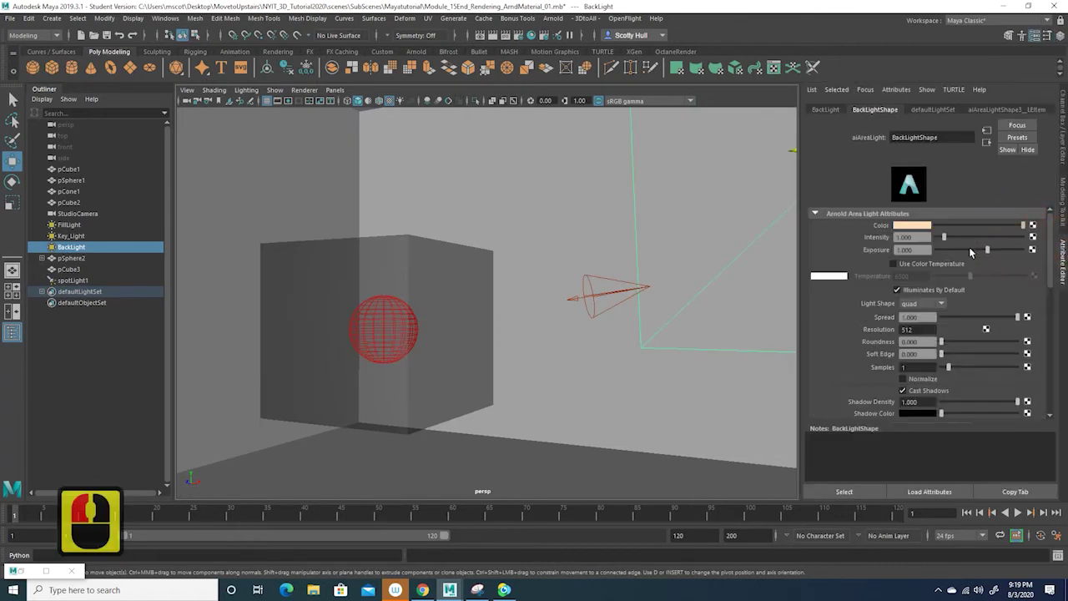
pyautogui.click(864, 250)
pyautogui.write('.50')
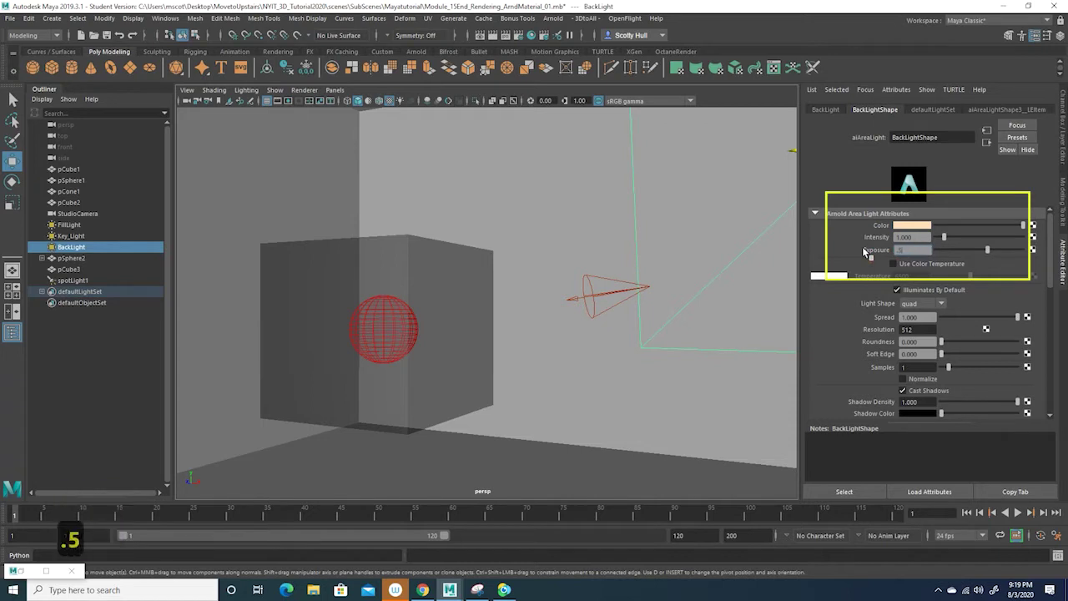
pyautogui.press('Return')
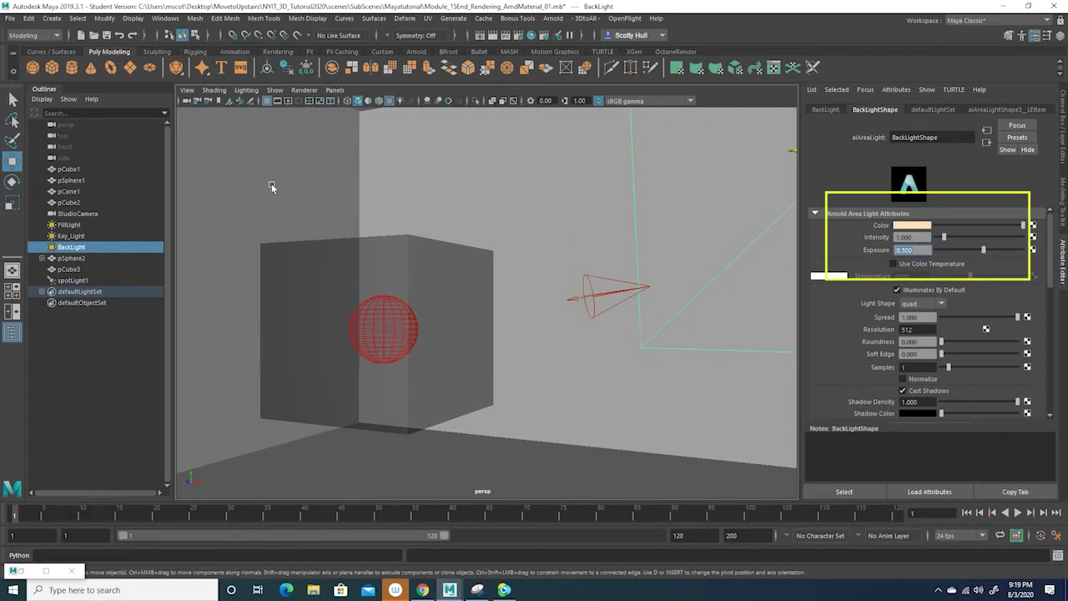
# Step: Lower Key_Light's Exposure to 0.5
pyautogui.click(73, 236)
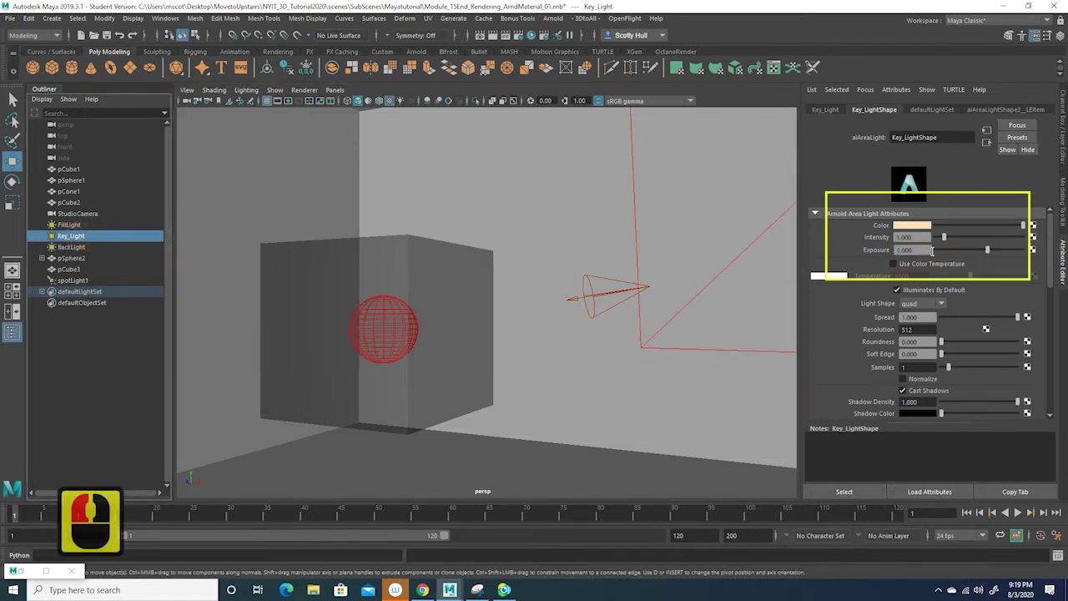
pyautogui.click(879, 250)
pyautogui.click(876, 249)
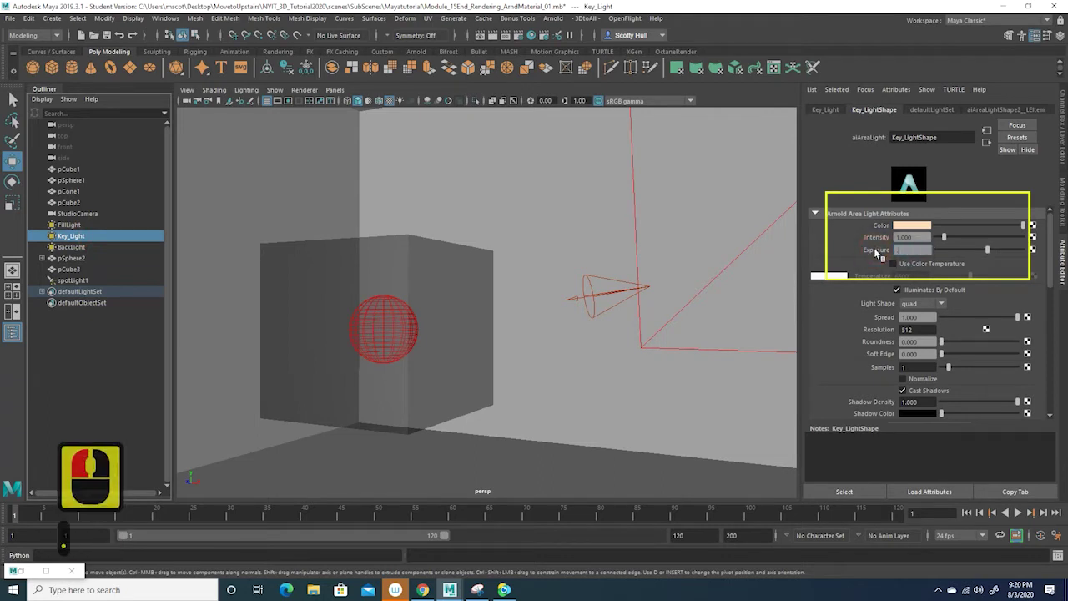
pyautogui.write('.50')
pyautogui.press('Return')
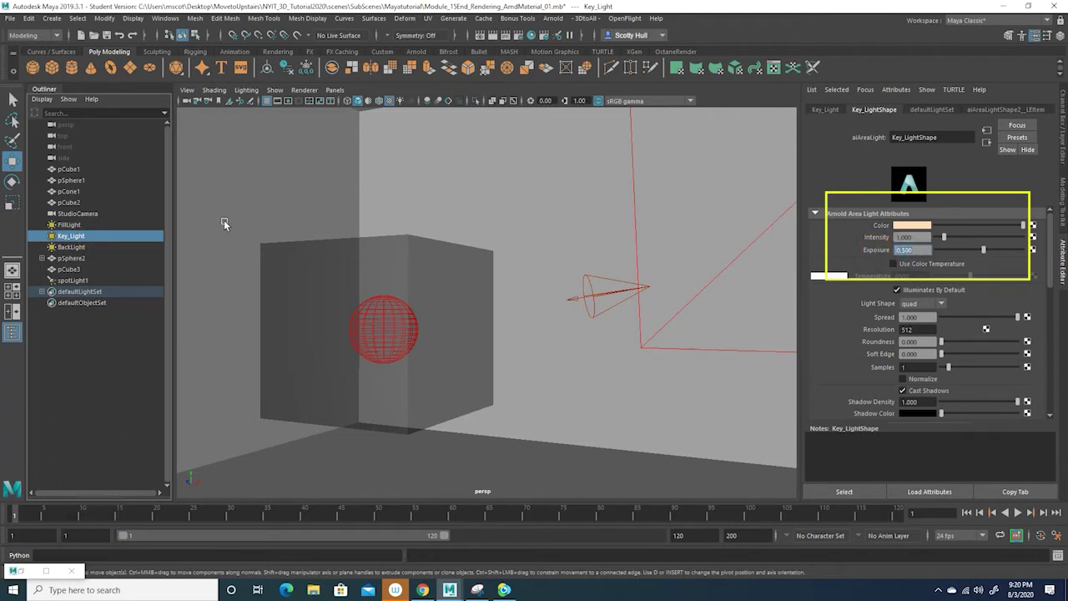
# Step: Lower FillLight's Exposure to 0.5
pyautogui.click(75, 225)
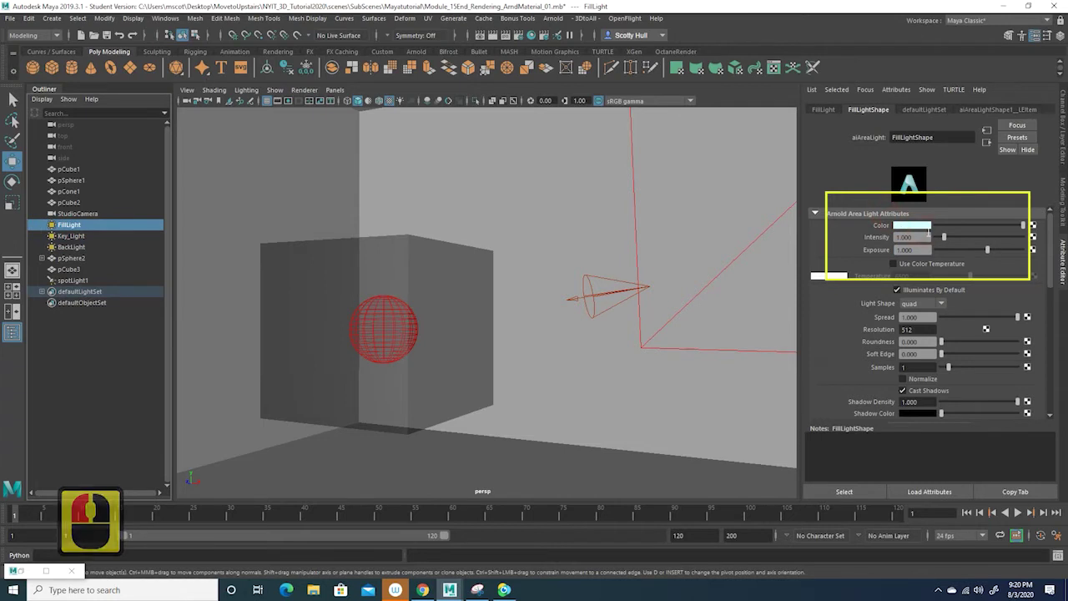
pyautogui.click(875, 250)
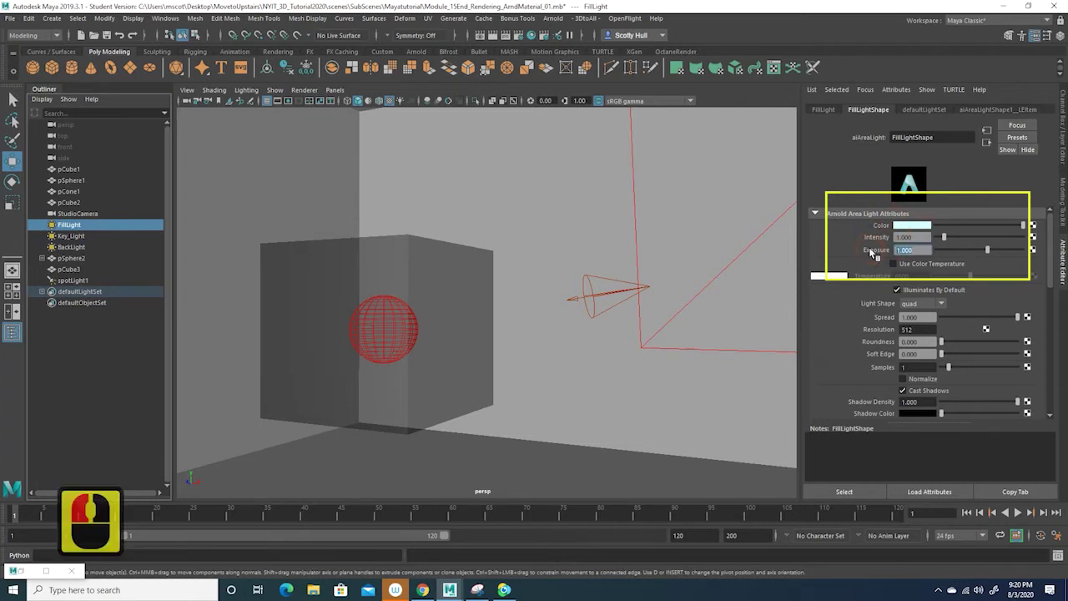
pyautogui.write('.50')
pyautogui.press('Return')
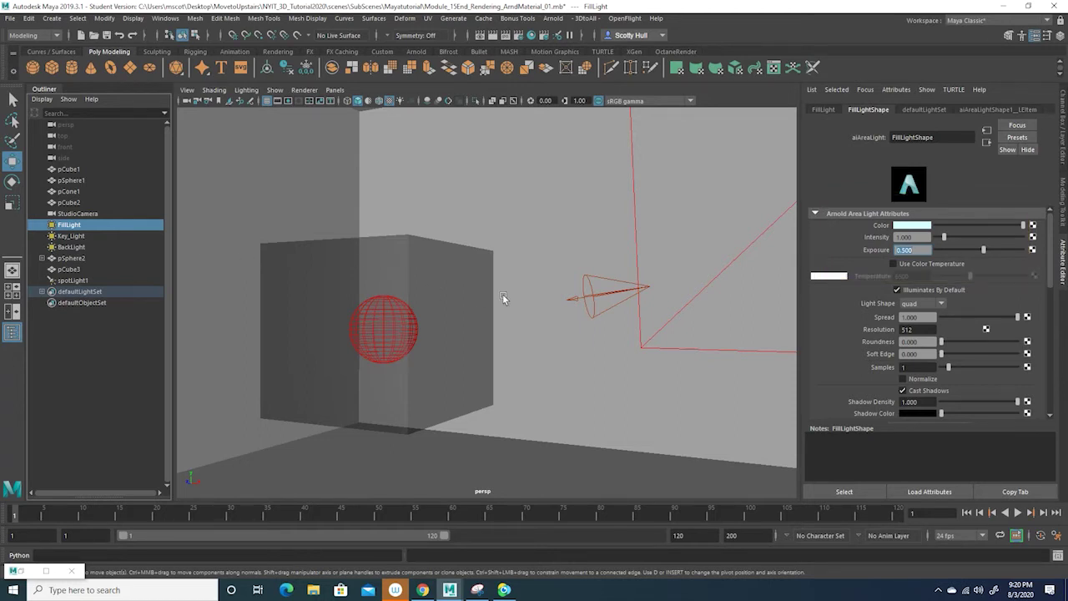
pyautogui.click(592, 299)
# Step: Hide the pCube2 wireframe box around the spotlight with Ctrl+H, then select spotLight1
pyautogui.click(592, 299)
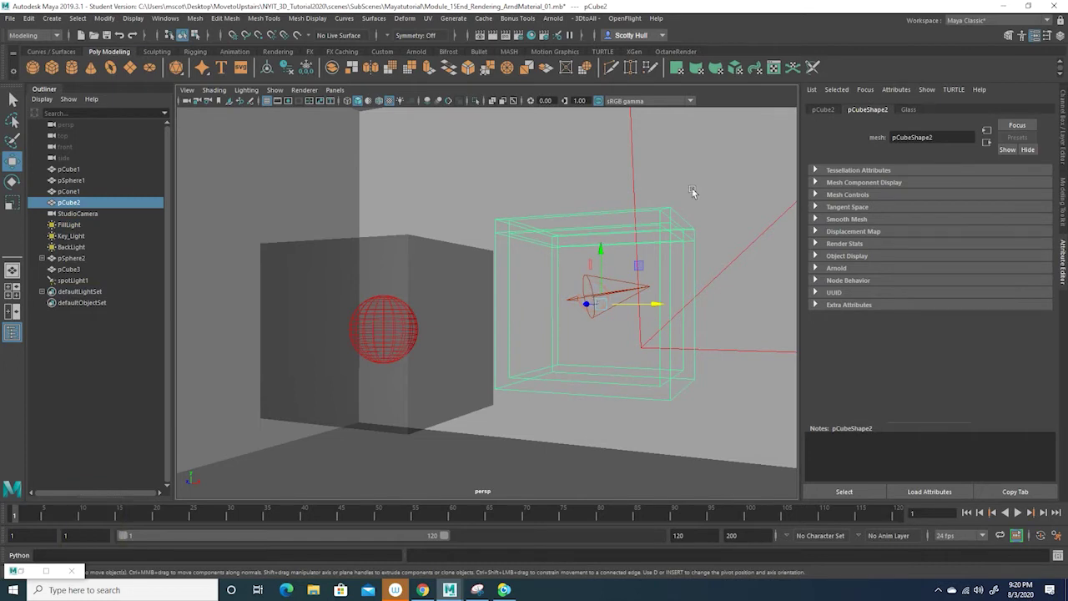
pyautogui.click(824, 109)
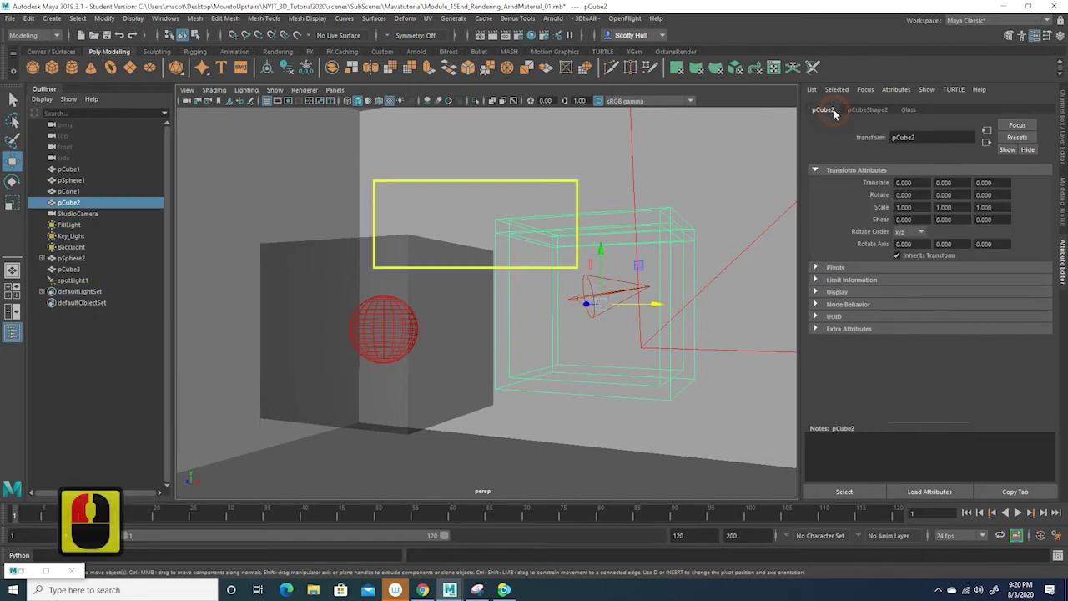
pyautogui.click(867, 110)
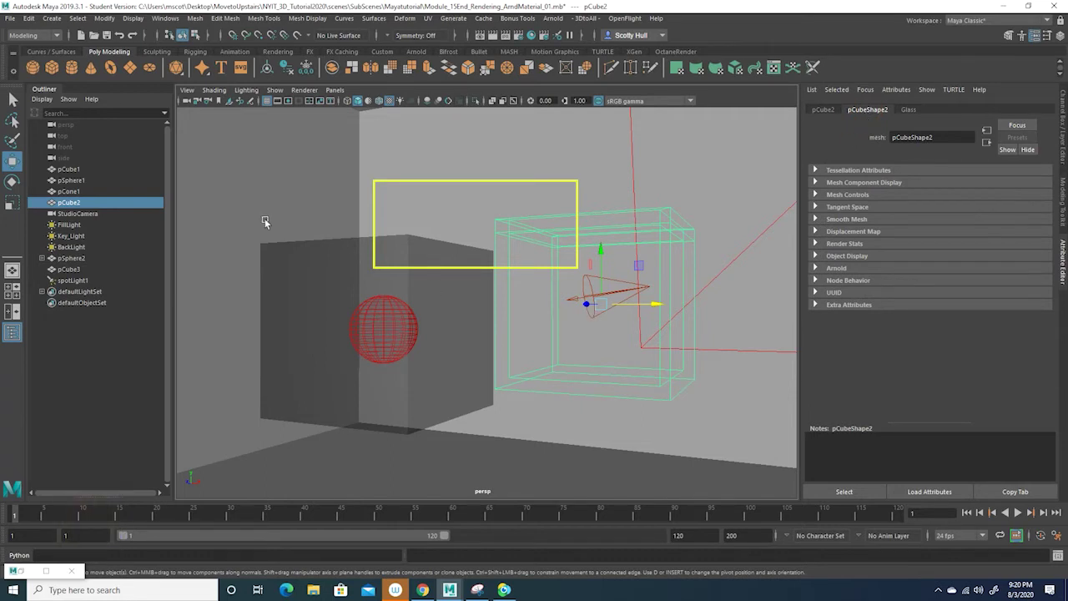
pyautogui.click(72, 282)
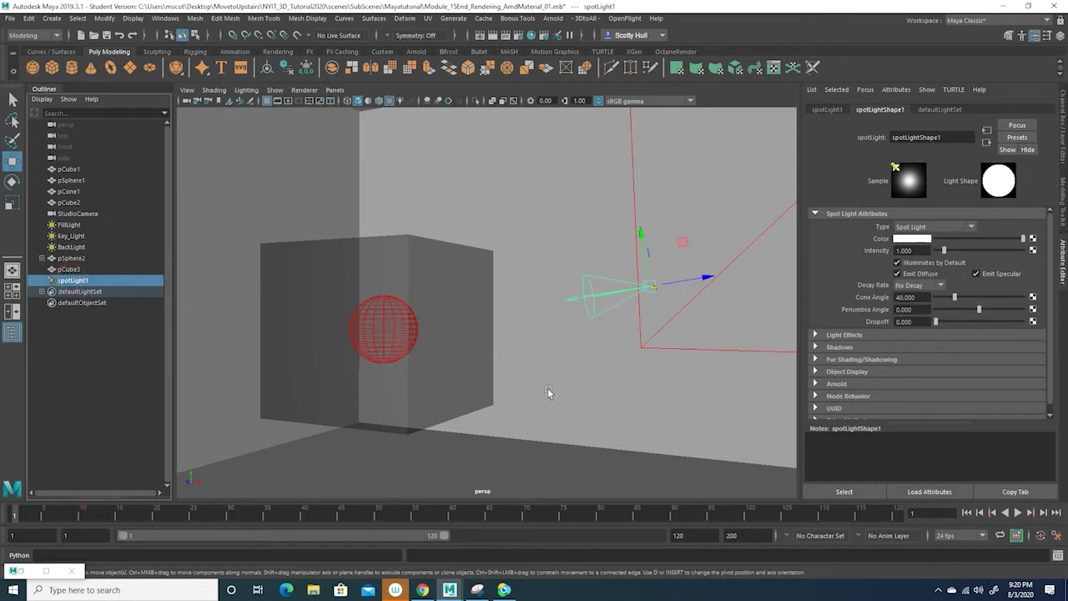
pyautogui.click(538, 264)
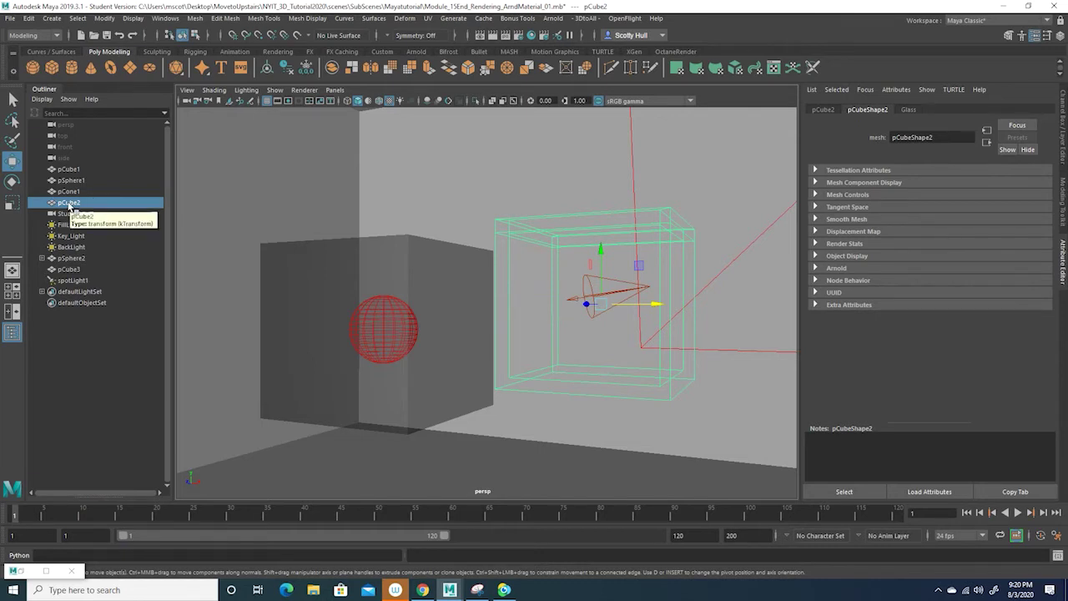
pyautogui.hotkey('ctrl', 'h')
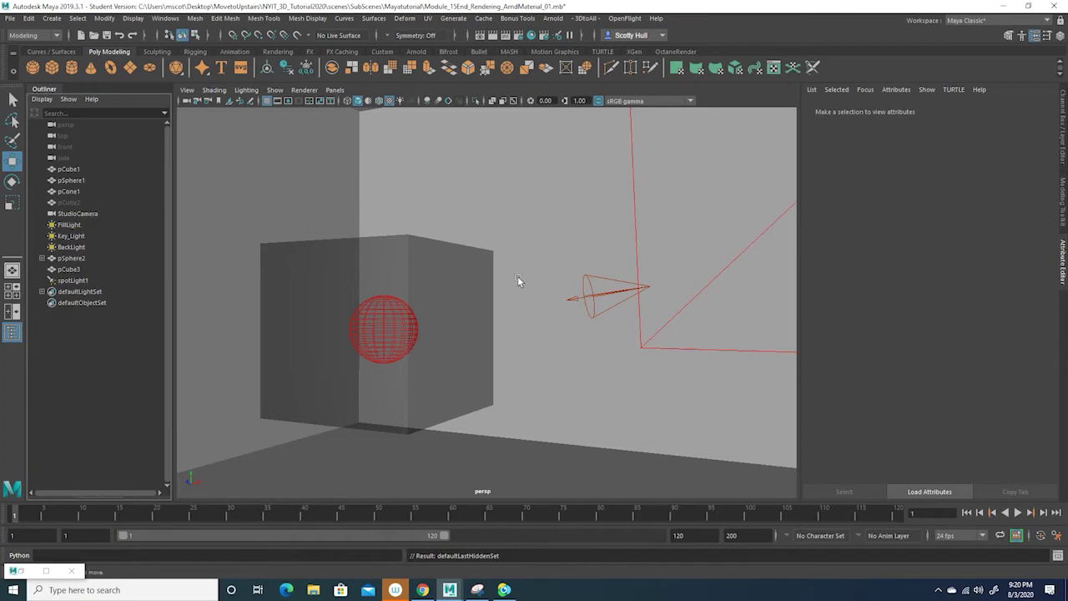
pyautogui.click(593, 292)
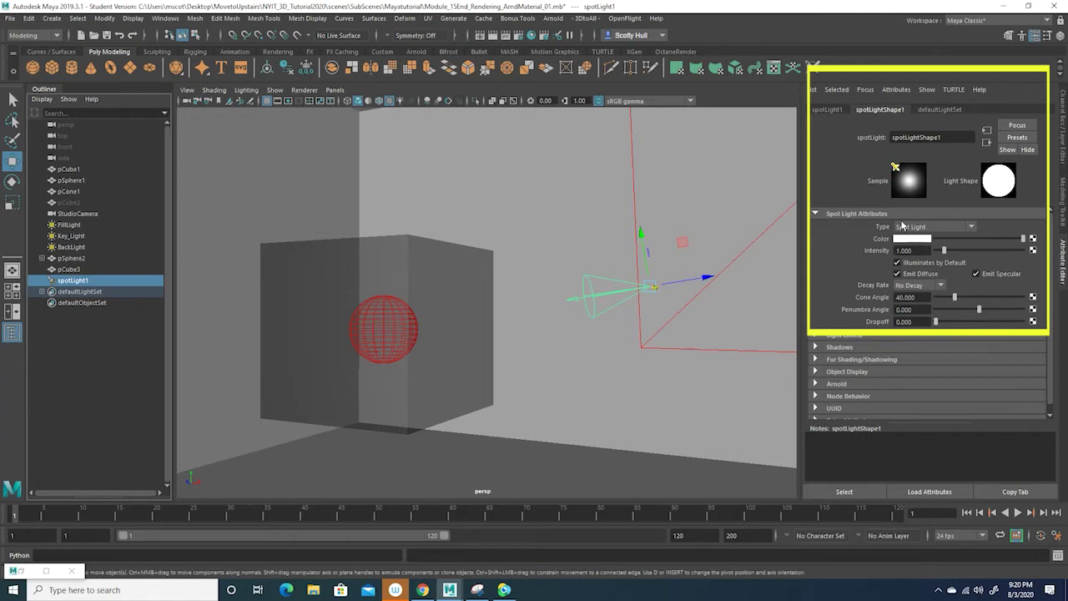
# Step: Keep spotLight1's type as Spot Light and set its colour to red from Color History
pyautogui.click(972, 227)
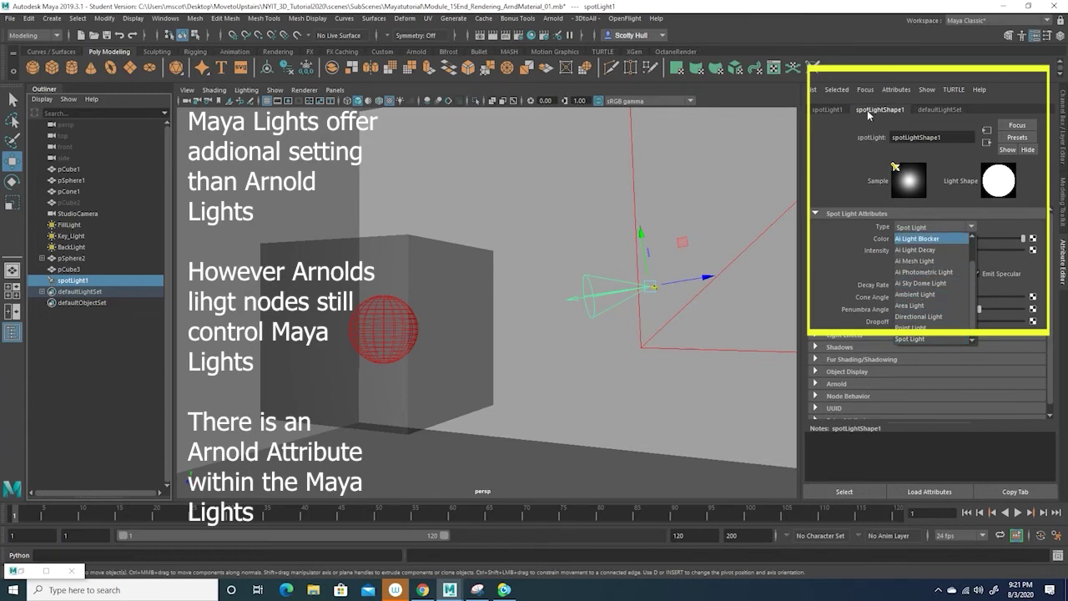
pyautogui.click(918, 339)
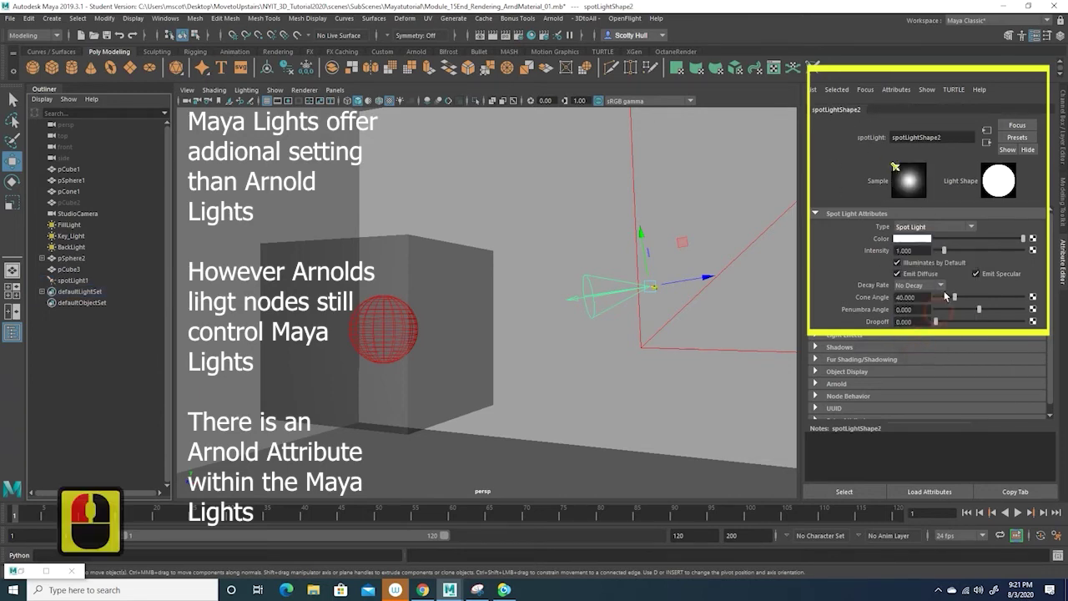
pyautogui.click(909, 240)
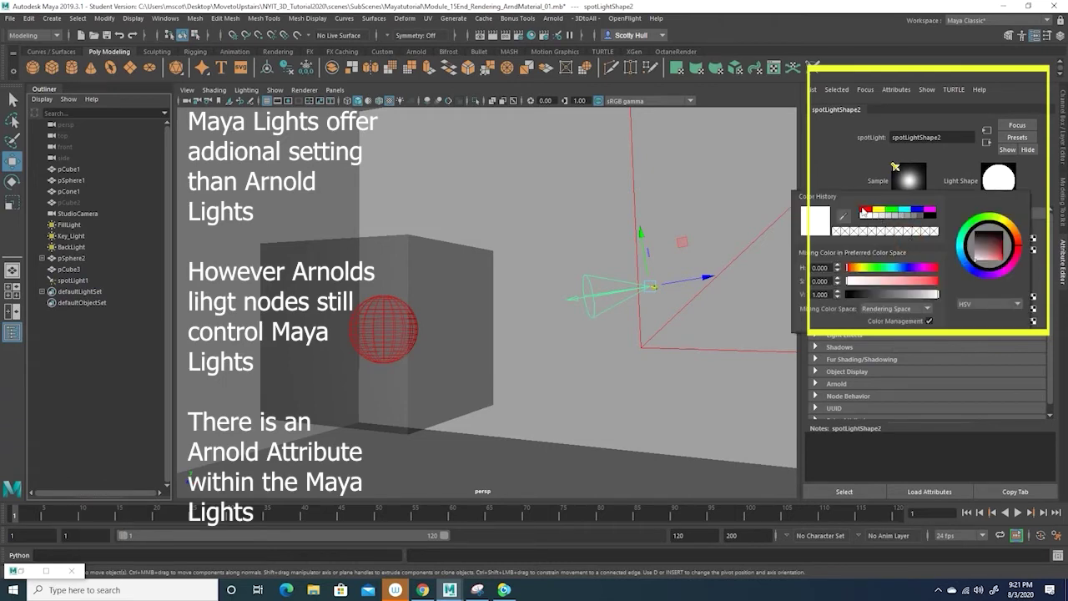
pyautogui.click(864, 210)
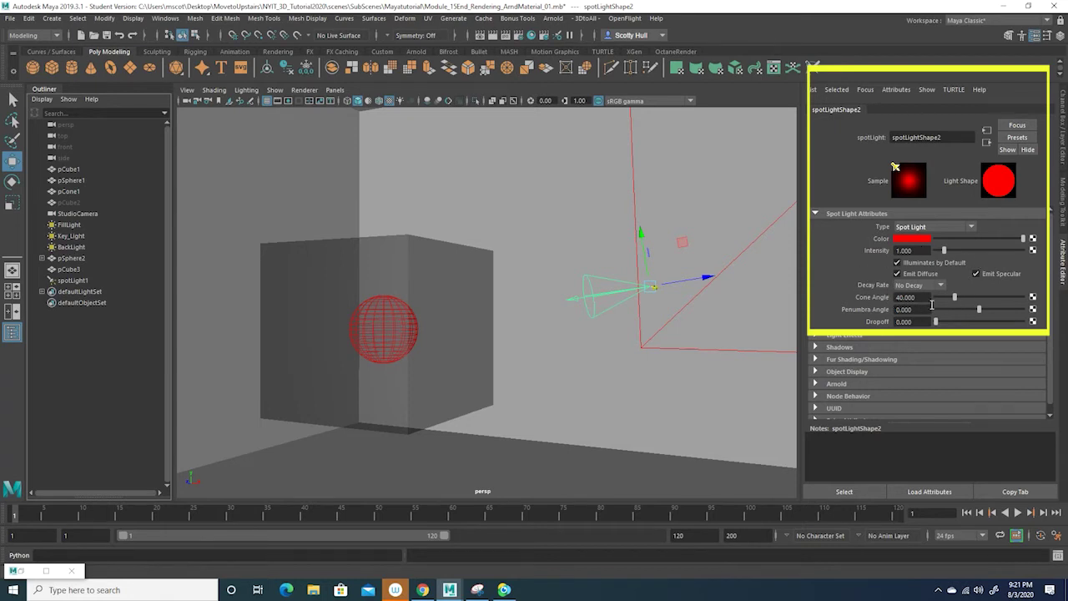
pyautogui.click(824, 335)
# Step: Briefly expand, then collapse, the spotlight's Decay Regions settings in the Attribute Editor
pyautogui.scroll(-3, 836, 325)
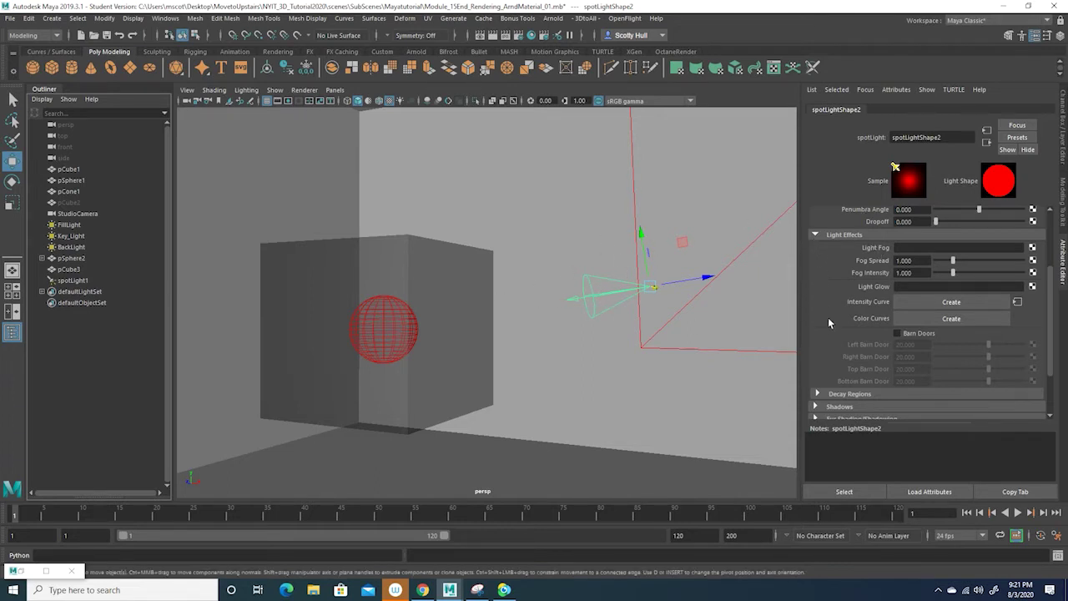
pyautogui.click(818, 391)
pyautogui.scroll(-3, 820, 386)
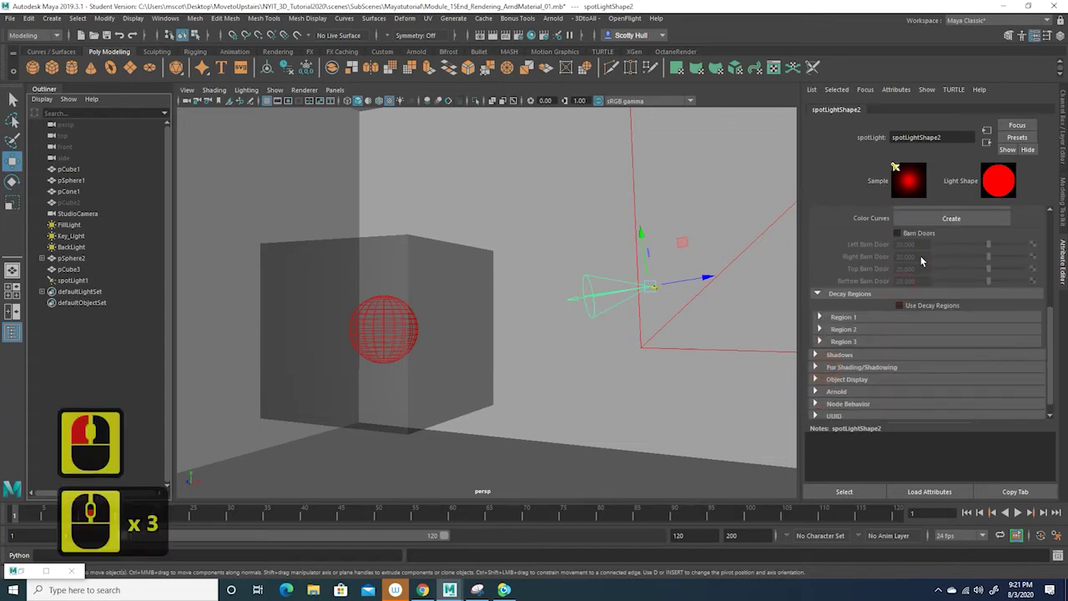
pyautogui.click(817, 294)
# Step: Expand the spotlight's Arnold section and restore the minimized Arnold RenderView
pyautogui.scroll(-2, 811, 333)
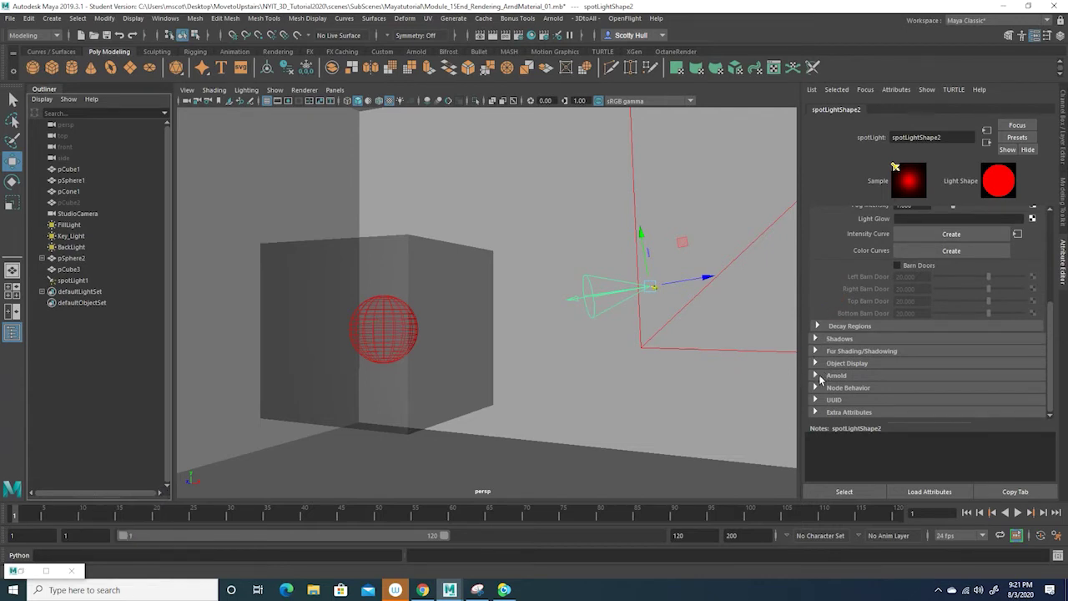
pyautogui.click(818, 375)
pyautogui.scroll(-5, 832, 364)
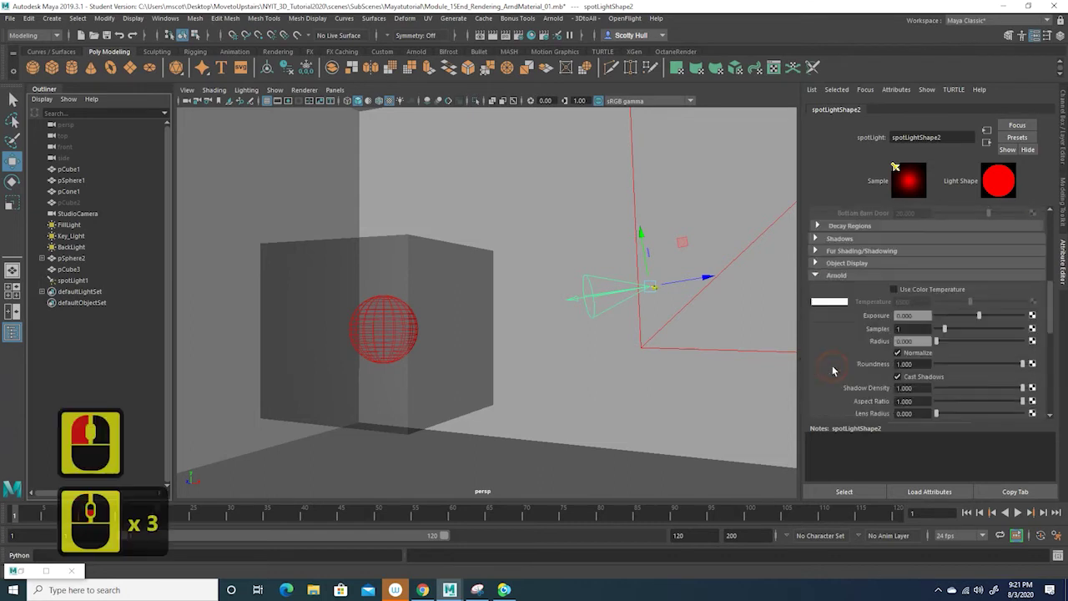
pyautogui.scroll(1, 853, 290)
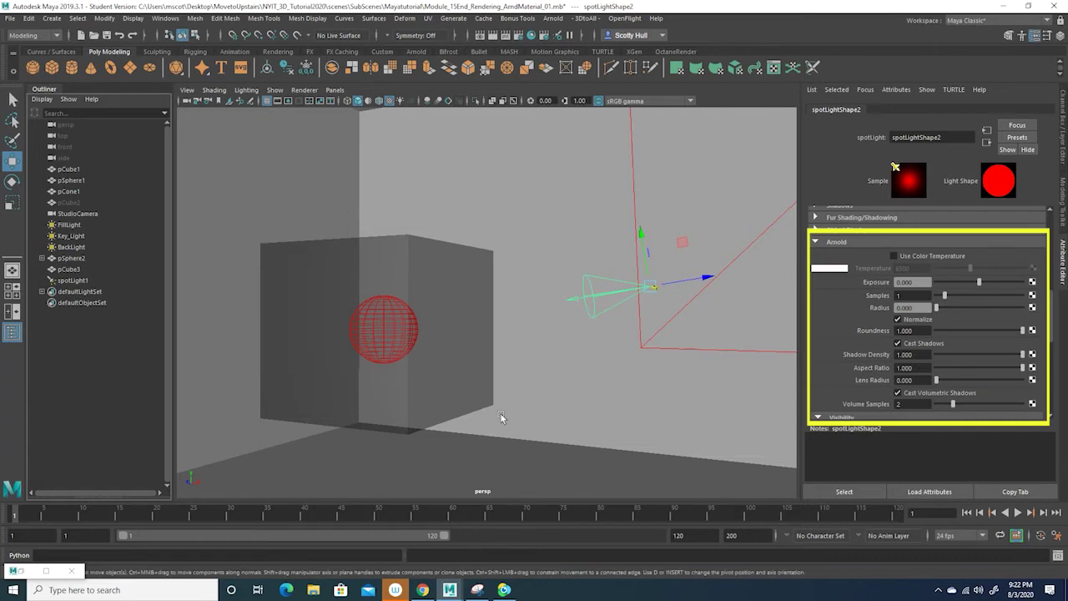
pyautogui.click(20, 571)
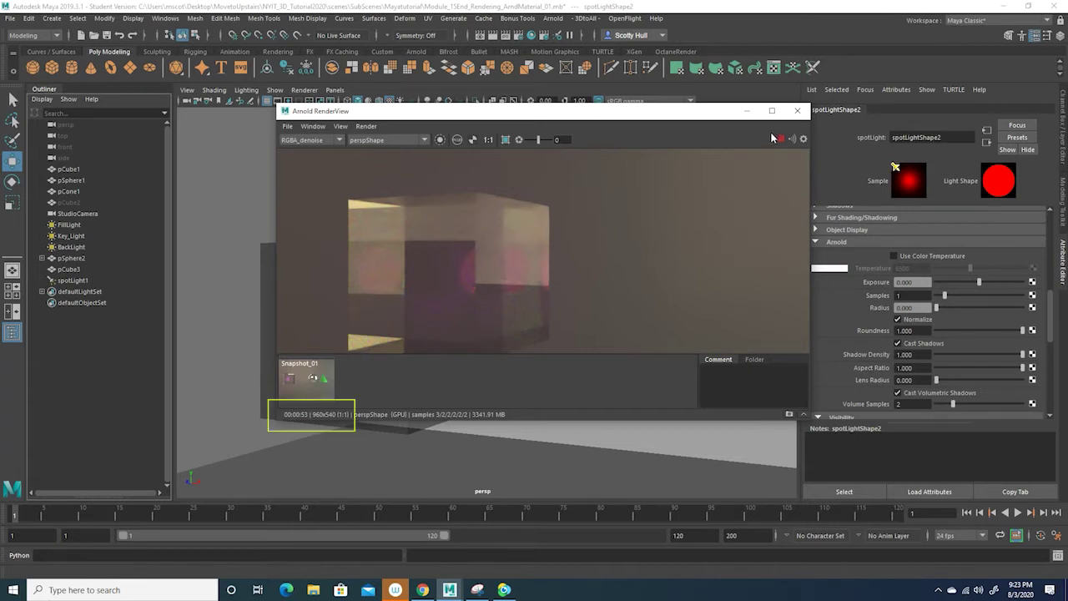
# Step: Store a render snapshot, compare Snapshot_01 and _02, and narrow the spotlight's cone angle to 6.973
pyautogui.click(789, 414)
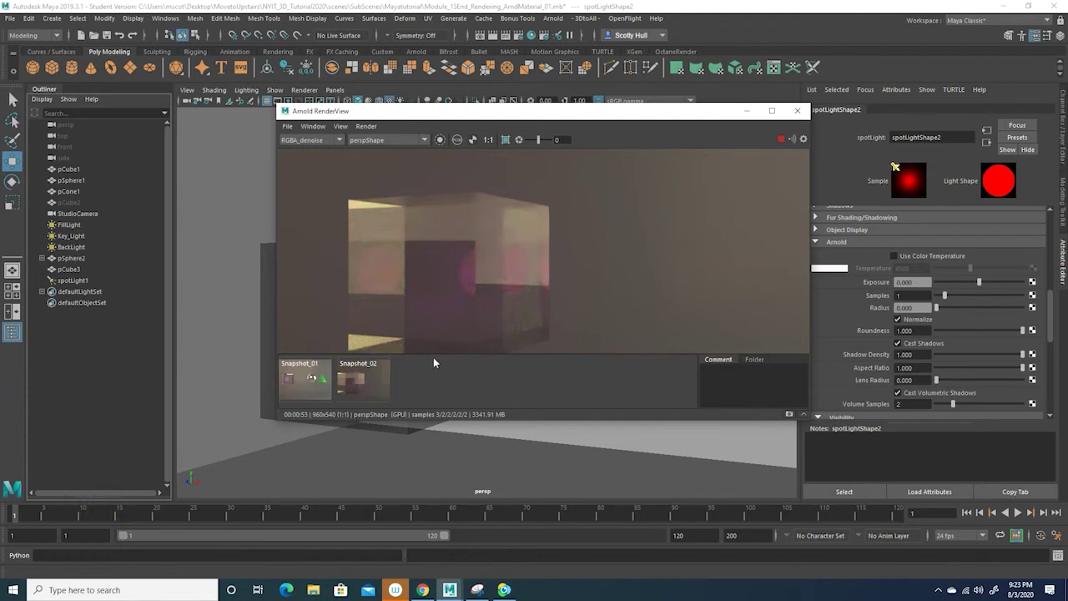
pyautogui.click(316, 378)
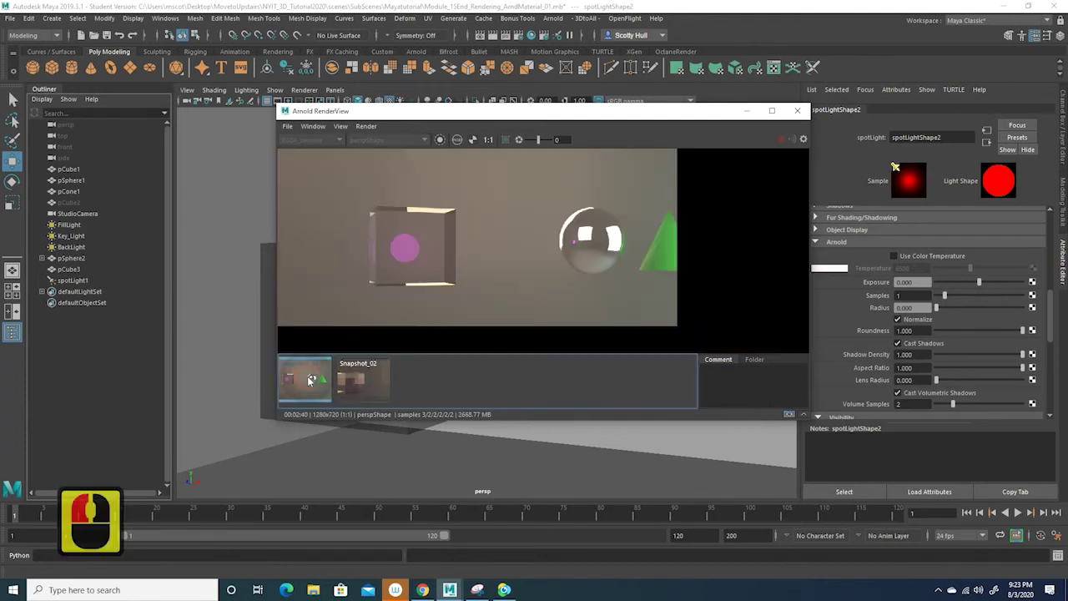
pyautogui.click(369, 383)
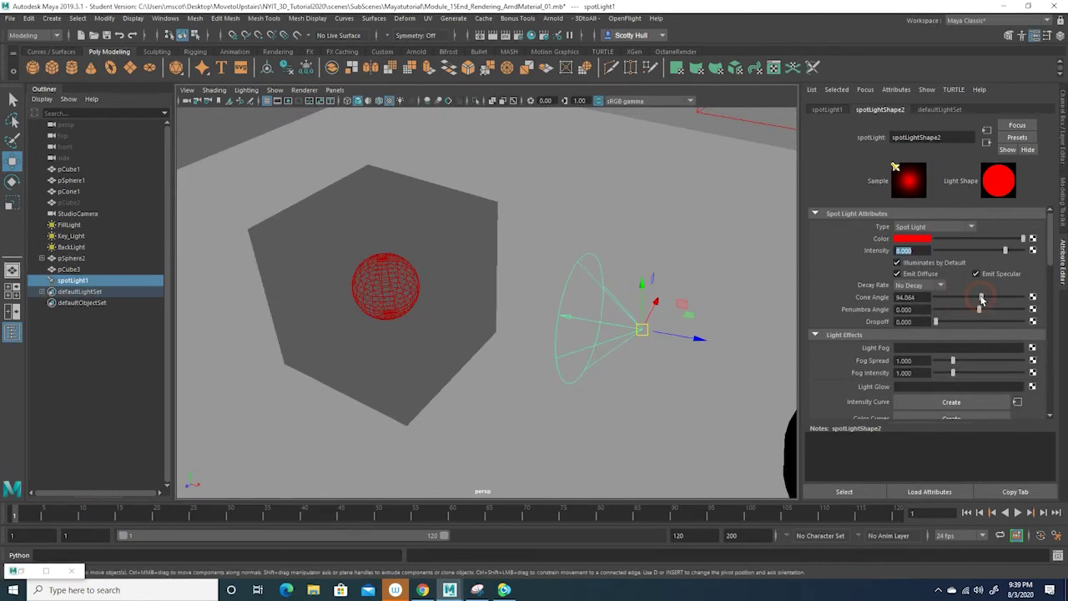
pyautogui.moveTo(982, 298); pyautogui.dragTo(875, 302)
# Step: Set the spotlight's Cone Angle to exactly 7
pyautogui.click(872, 301)
pyautogui.moveTo(913, 302); pyautogui.dragTo(879, 301)
pyautogui.write('7')
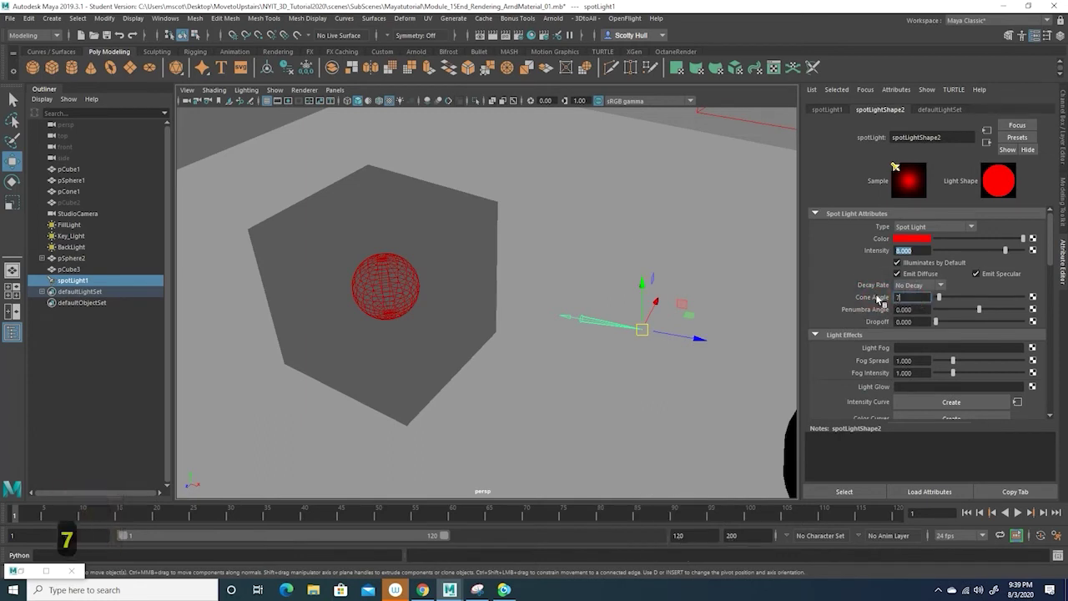
pyautogui.press('Return')
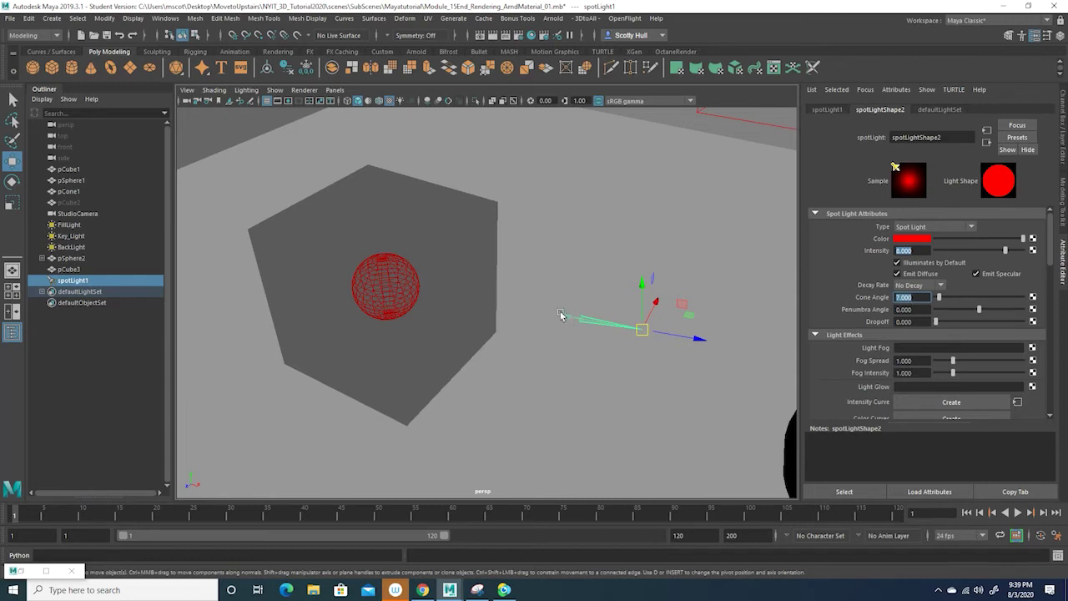
# Step: Restore the Arnold RenderView and run, then stop, an IPR render
pyautogui.doubleClick(21, 571)
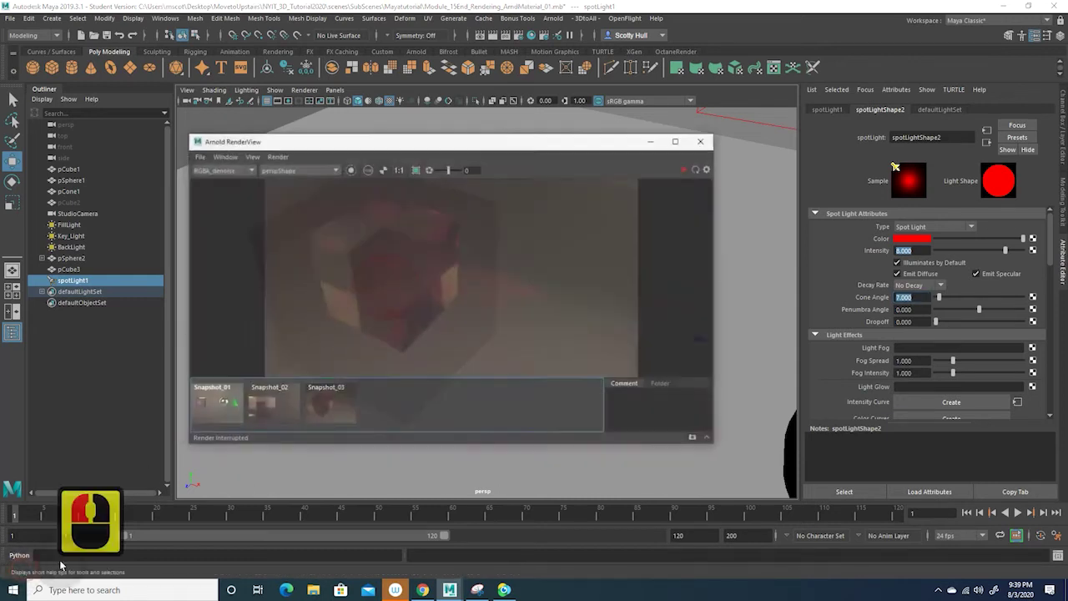
pyautogui.click(692, 160)
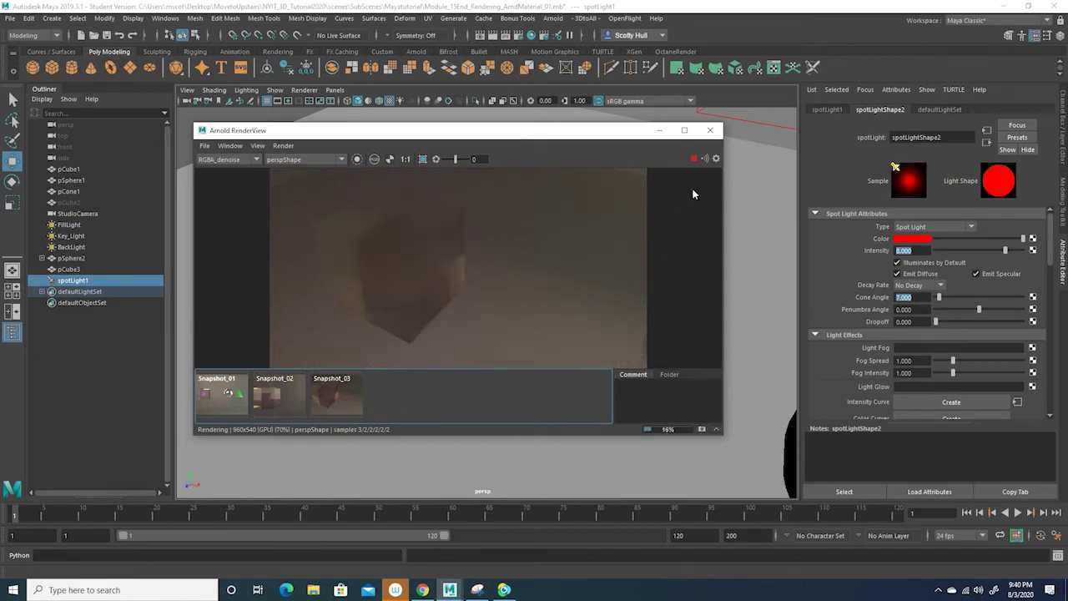
pyautogui.click(696, 160)
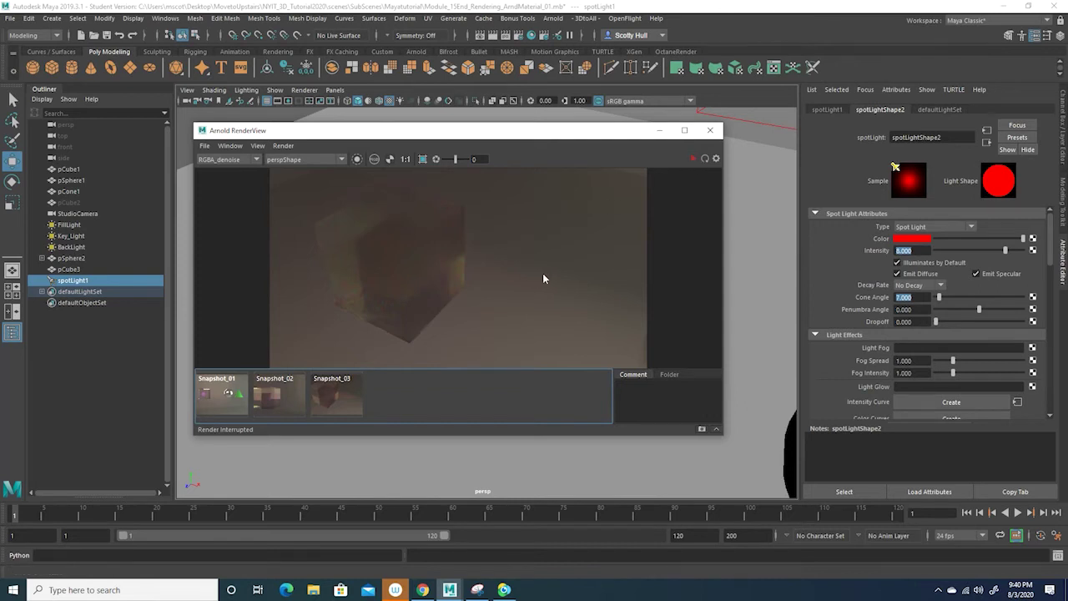
# Step: Lower the BackLight and Key_Light exposures to 0.2
pyautogui.click(70, 247)
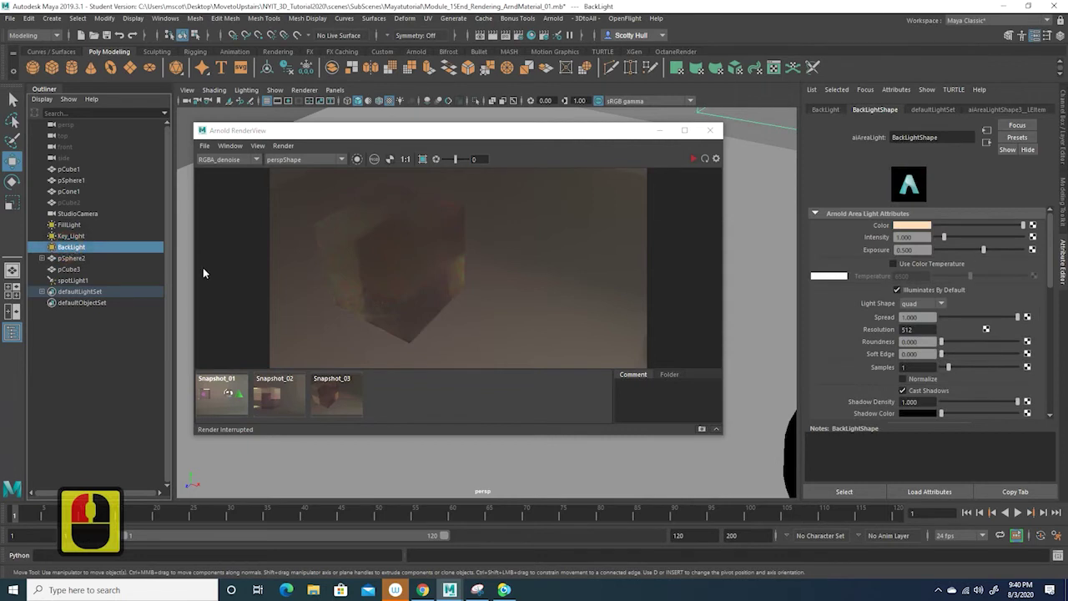
pyautogui.moveTo(930, 248); pyautogui.dragTo(868, 249)
pyautogui.write('.2')
pyautogui.press('Return')
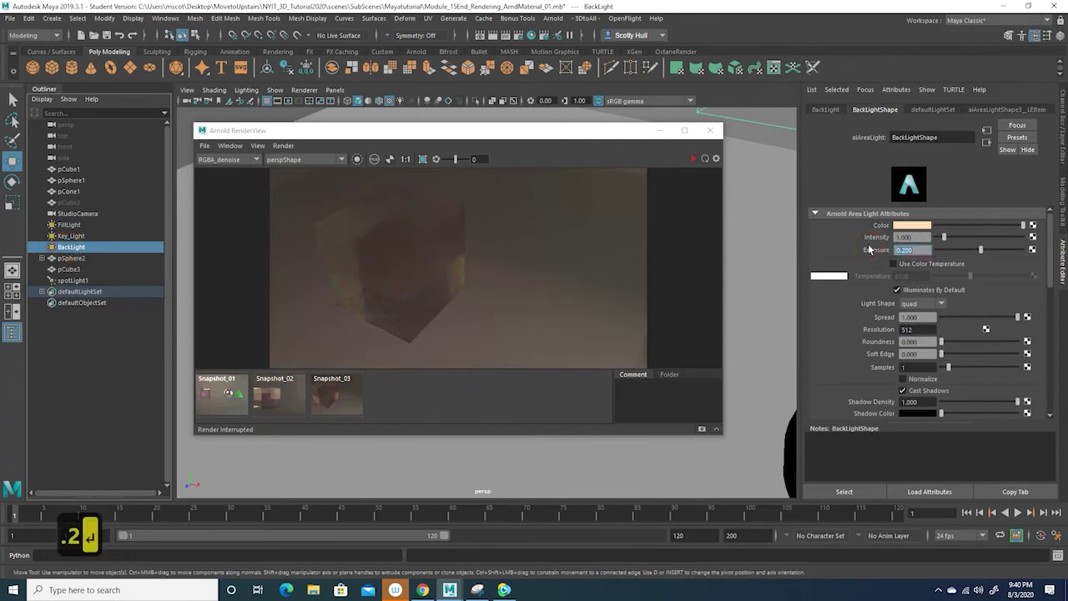
pyautogui.click(104, 237)
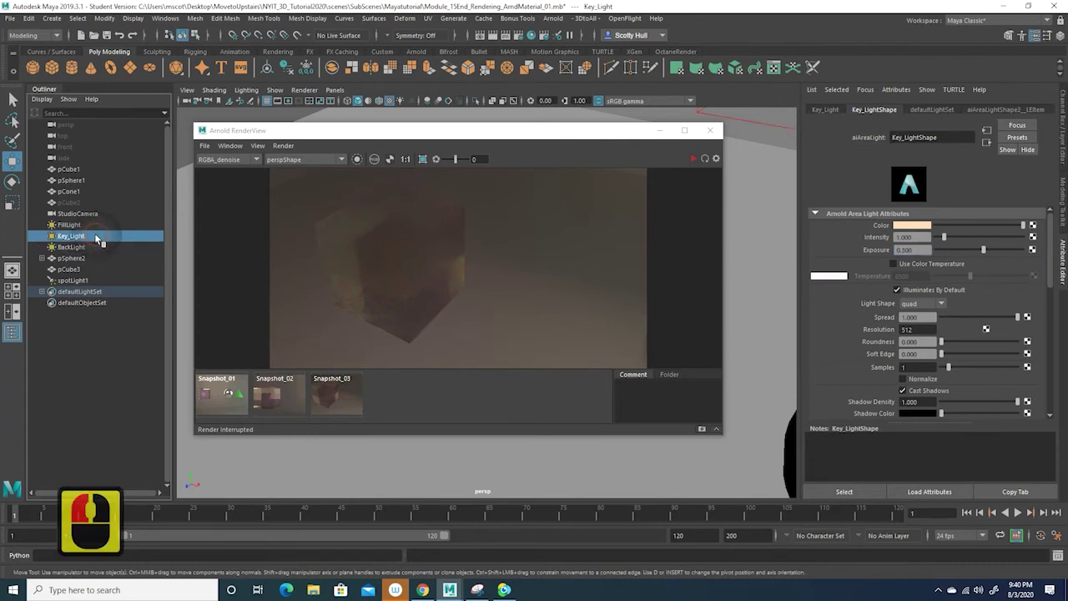
pyautogui.moveTo(918, 249); pyautogui.dragTo(867, 254)
pyautogui.write('.2')
pyautogui.press('Return')
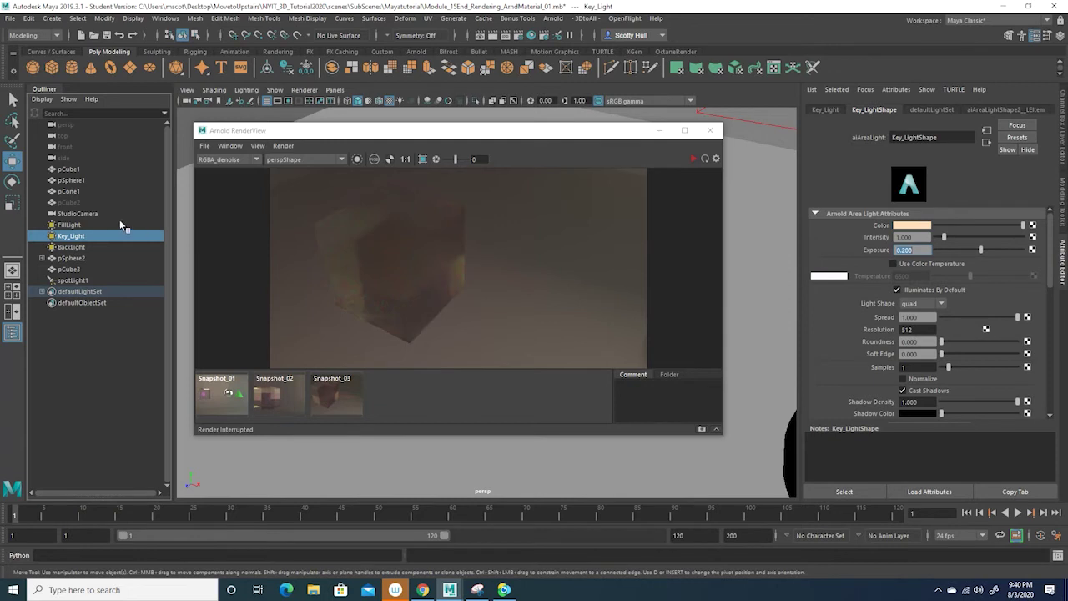
# Step: Lower FillLight exposure to 0.2, reselect spotLight1 and start an IPR render
pyautogui.click(96, 225)
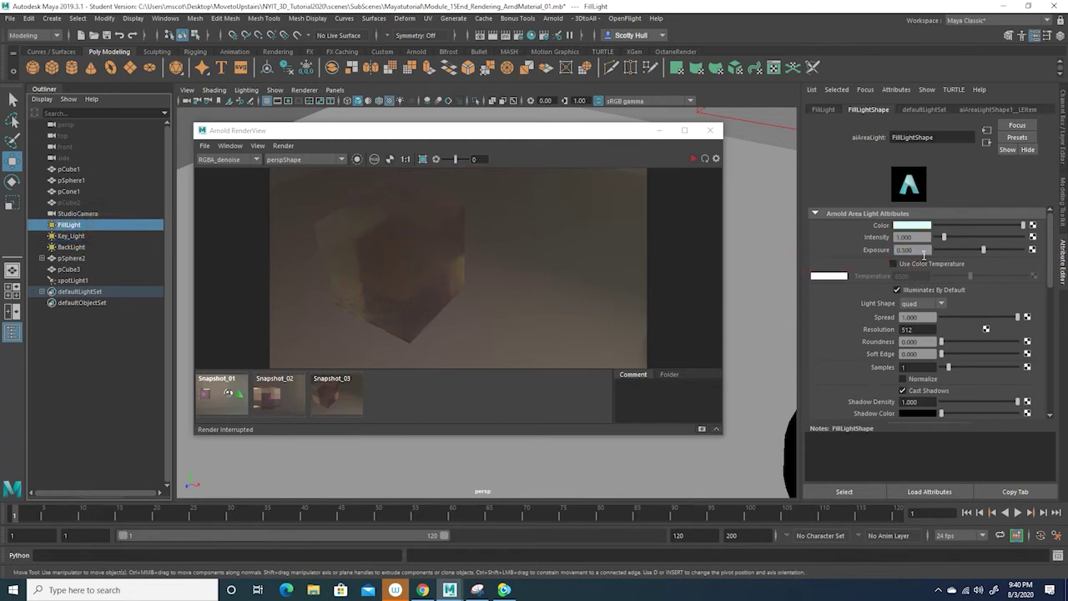
pyautogui.moveTo(920, 251); pyautogui.dragTo(848, 246)
pyautogui.write('.2')
pyautogui.press('Return')
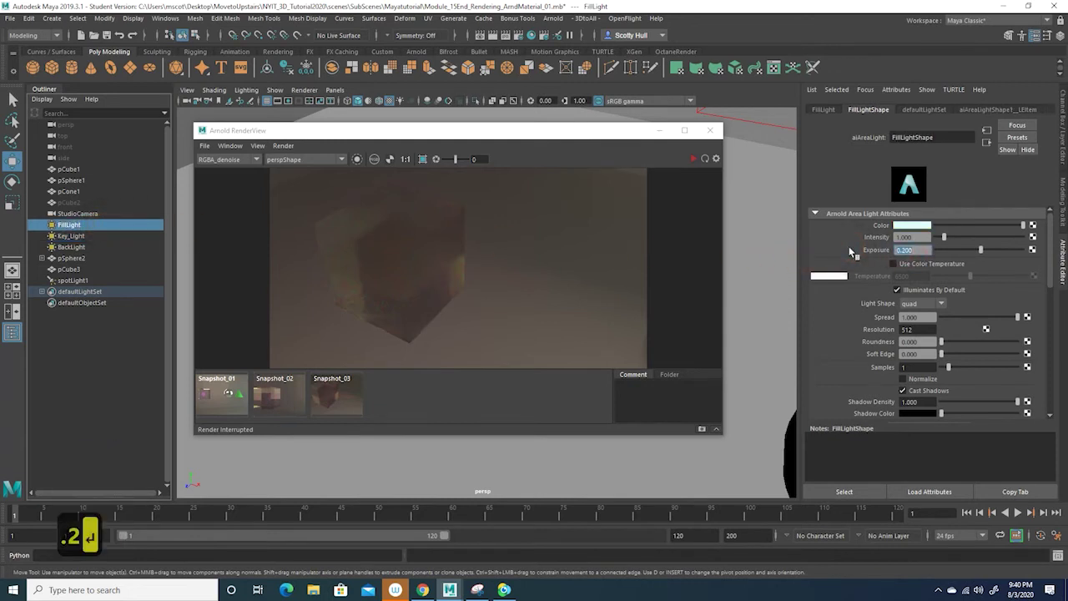
pyautogui.click(70, 280)
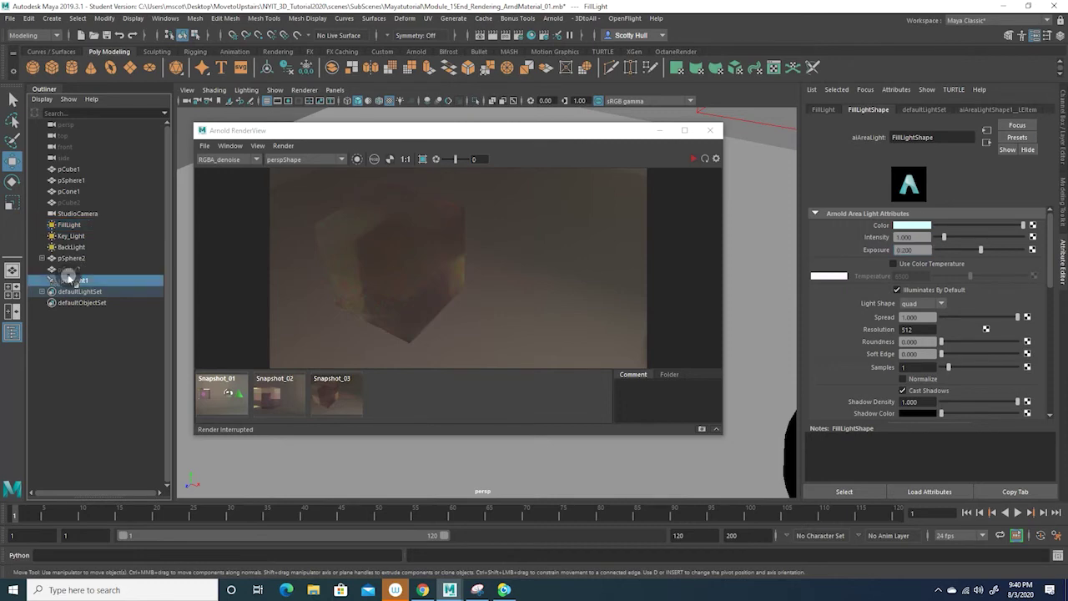
pyautogui.click(695, 159)
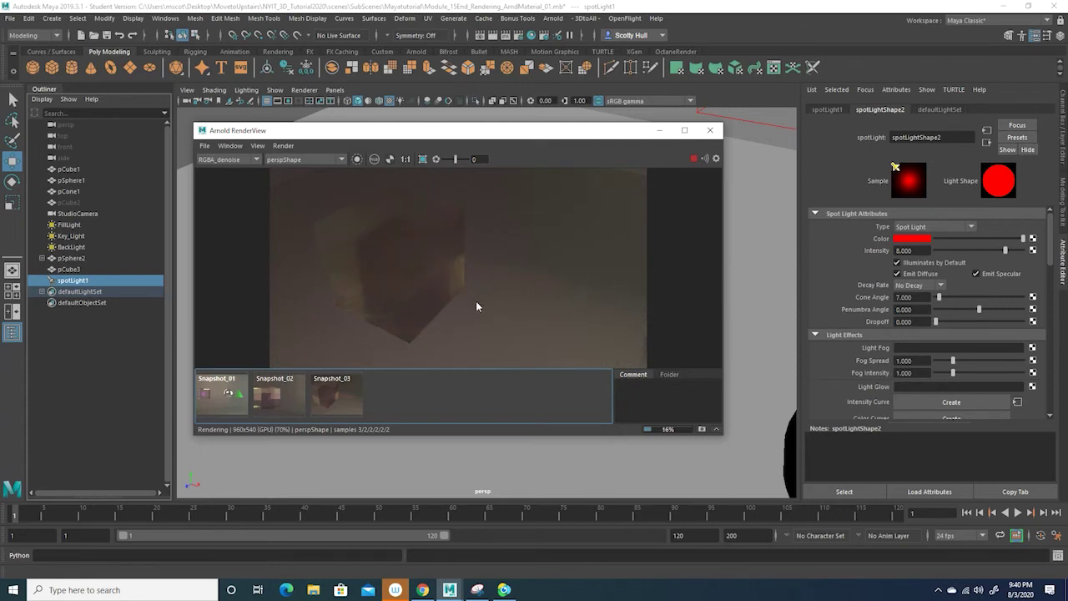
# Step: Stop the IPR render, save it as Snapshot_04, and minimize the RenderView
pyautogui.click(692, 162)
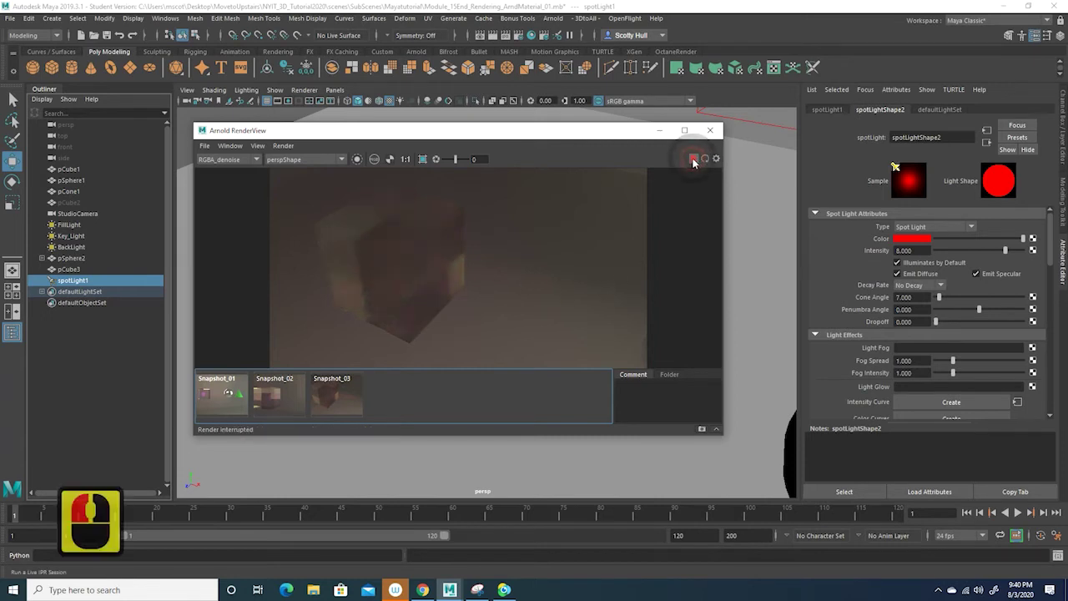
pyautogui.click(700, 430)
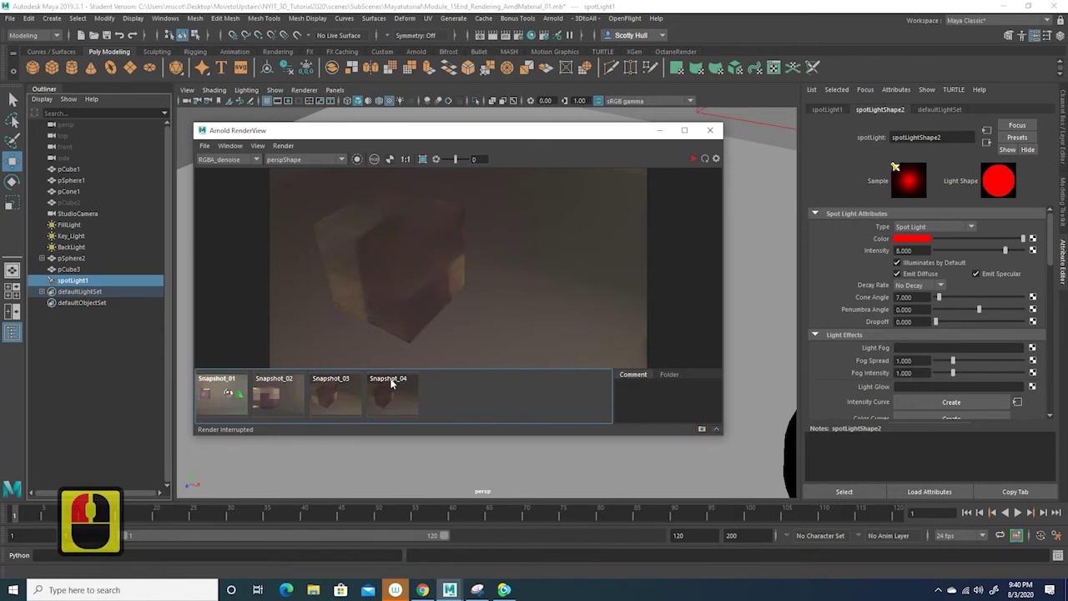
pyautogui.click(660, 131)
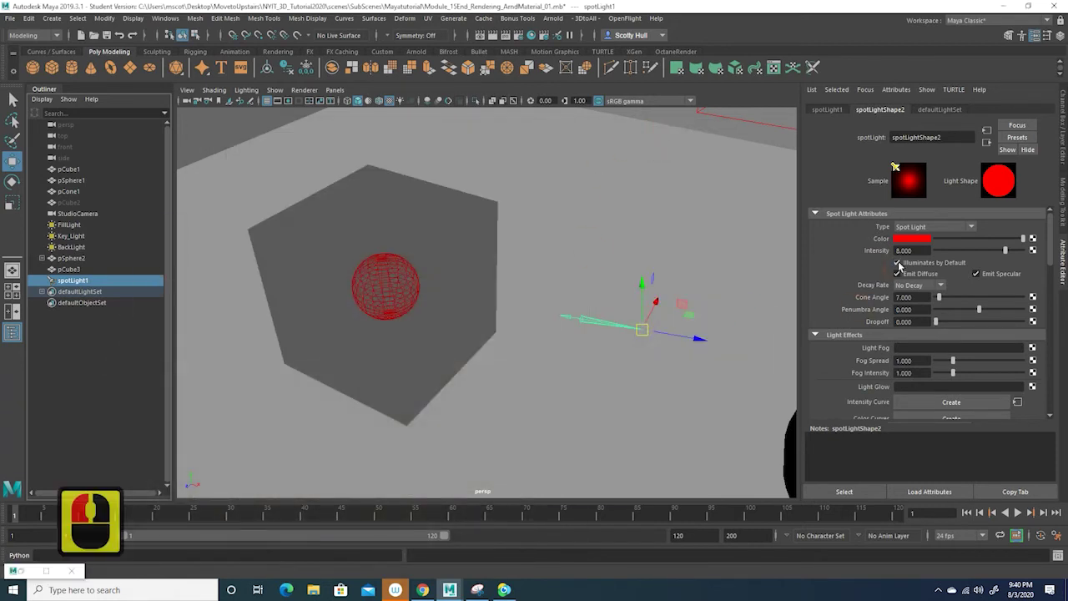
# Step: Set spotLight1's Arnold Exposure to 10 and restore the Arnold RenderView
pyautogui.scroll(-3, 899, 266)
pyautogui.scroll(-7, 899, 266)
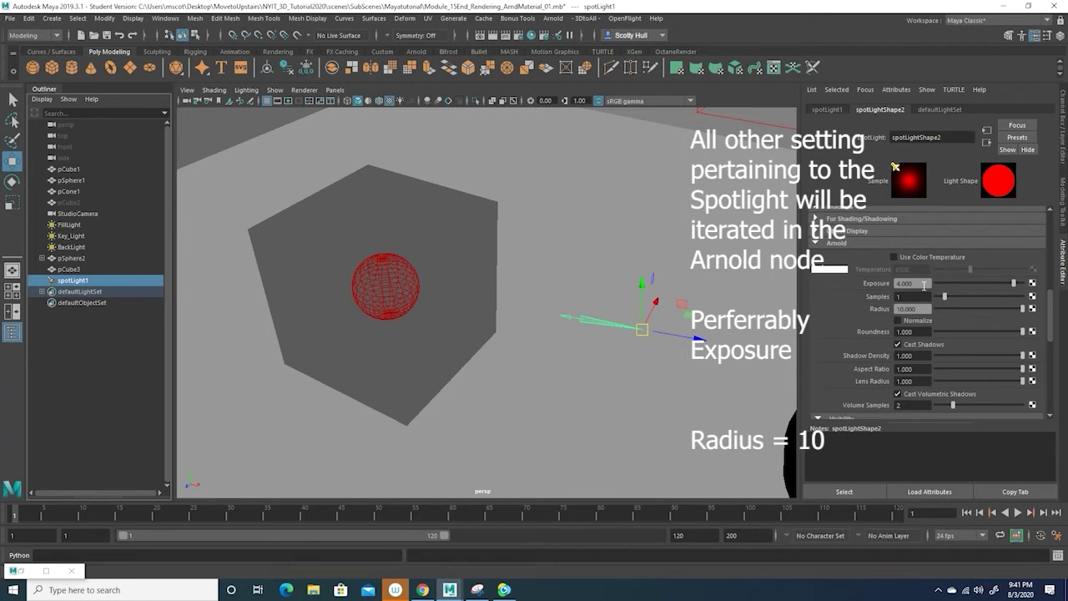
pyautogui.moveTo(923, 283); pyautogui.dragTo(870, 285)
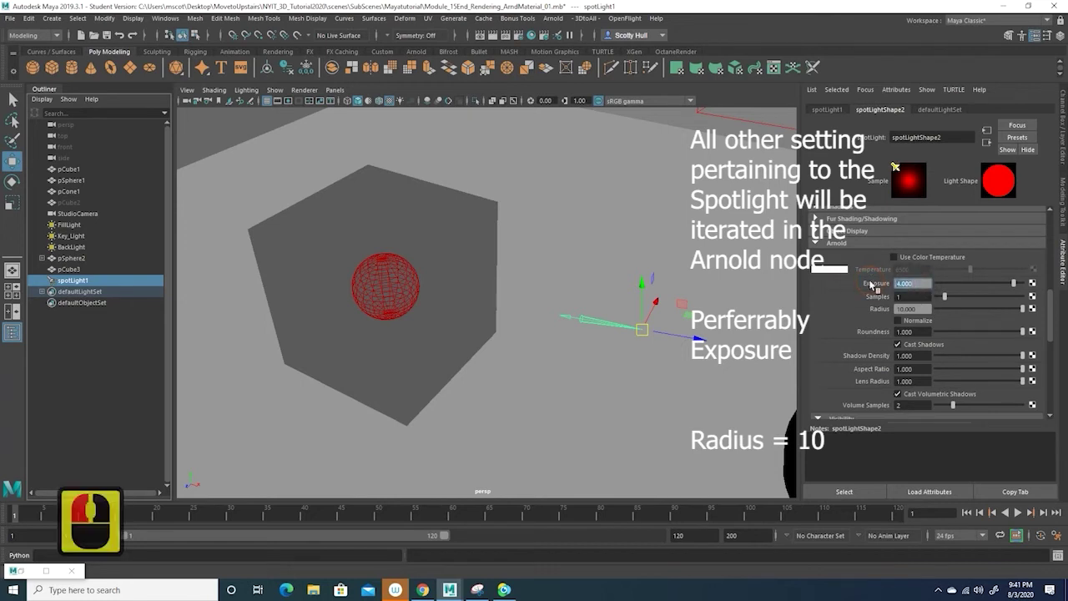
pyautogui.write('10.00')
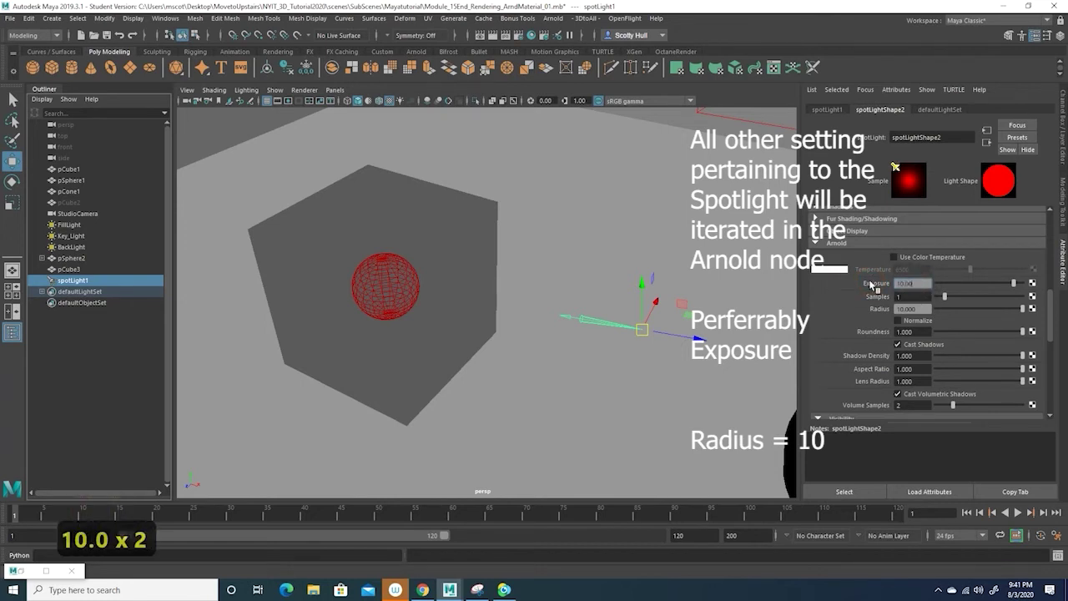
pyautogui.press('Return')
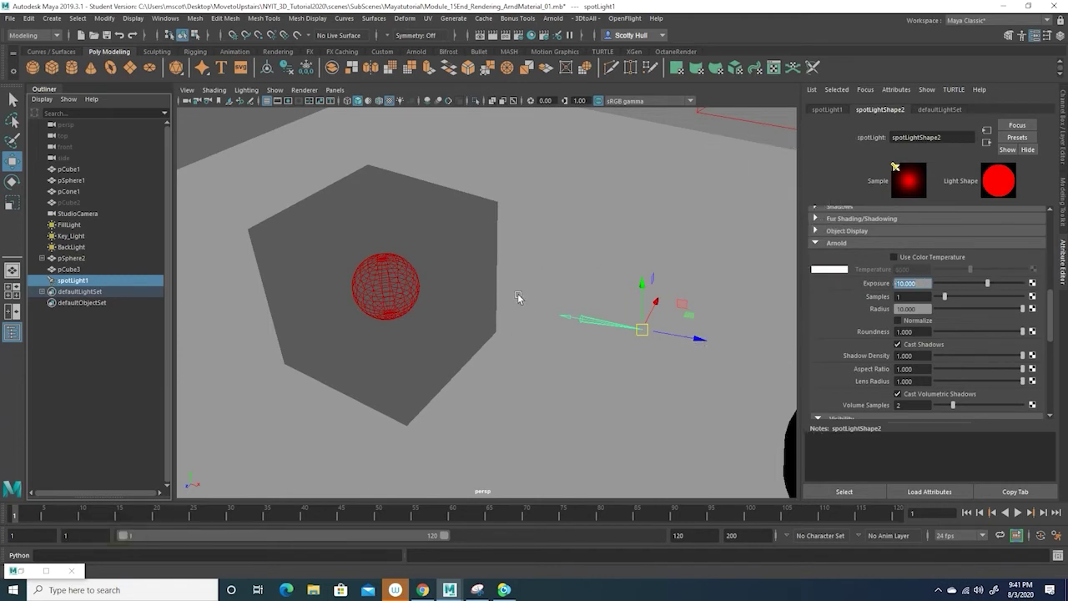
pyautogui.click(23, 572)
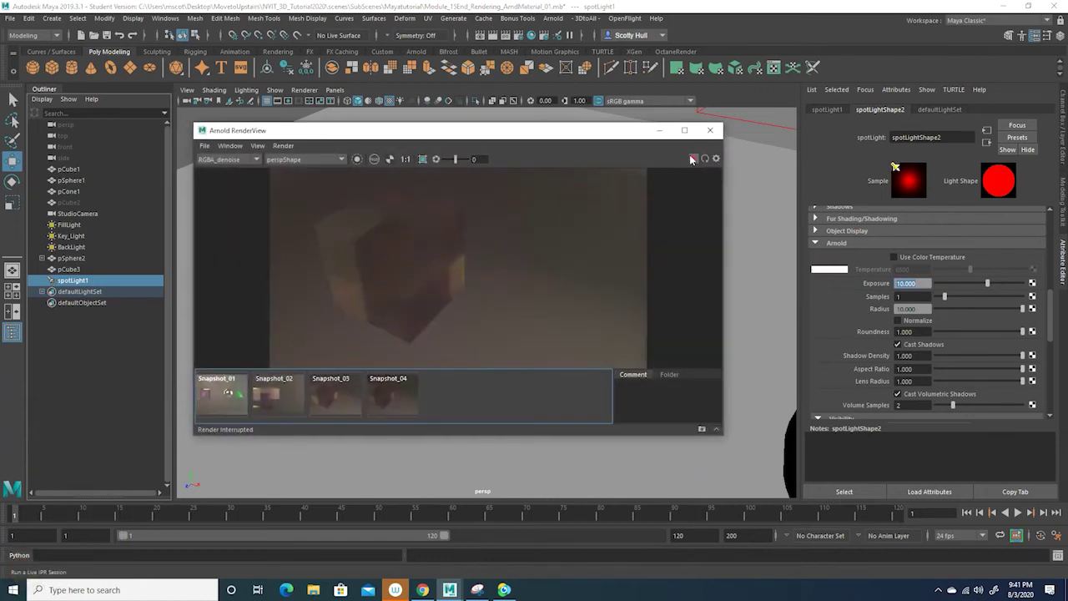
# Step: Render the exposure-10 spotlight with IPR, keep it as Snapshot_05, and minimize the RenderView
pyautogui.click(691, 159)
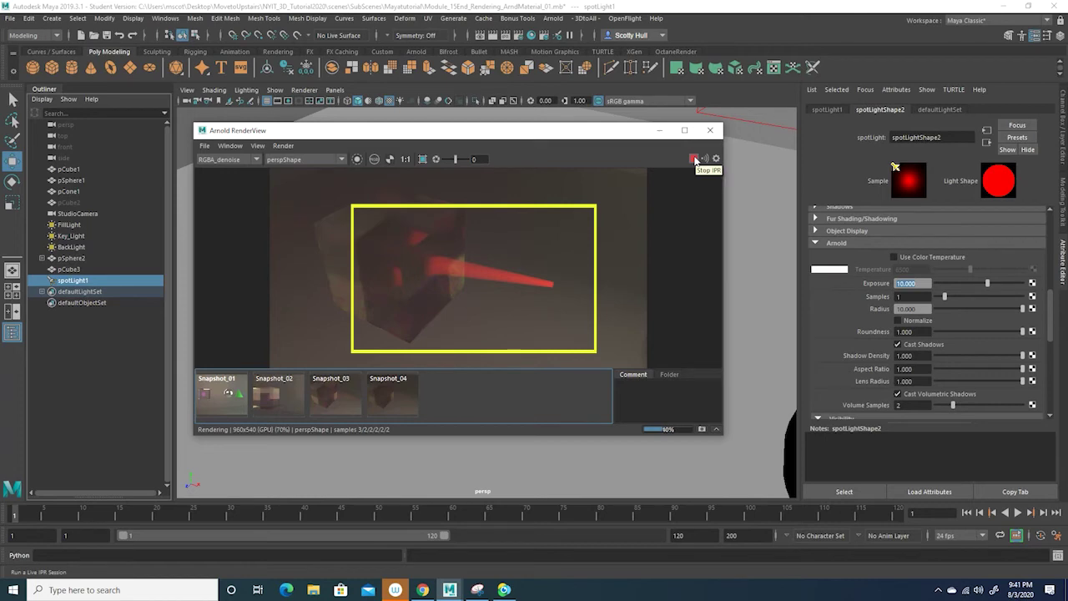
pyautogui.click(696, 159)
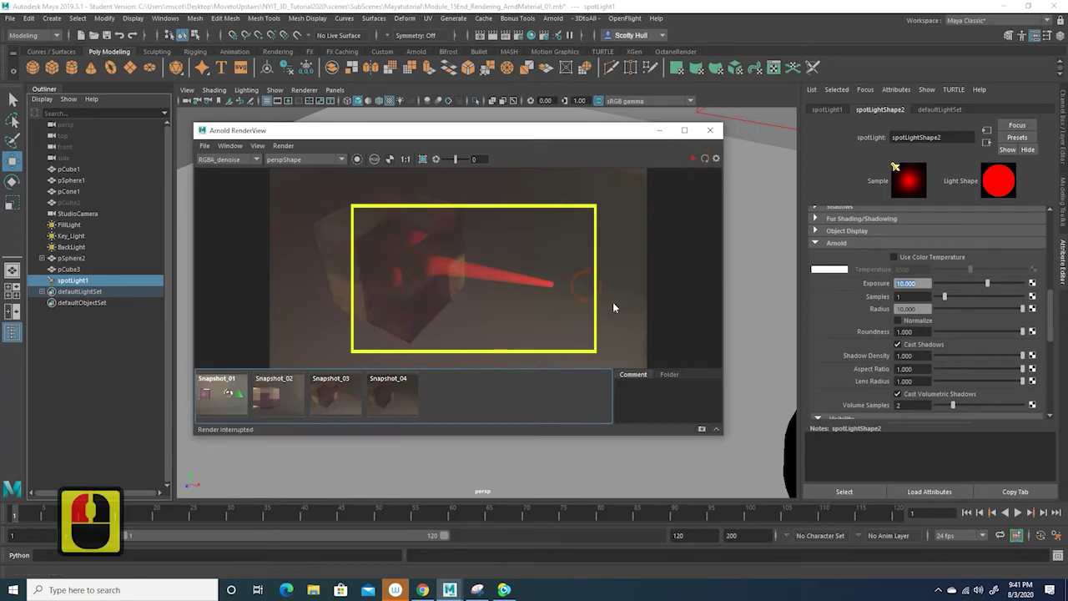
pyautogui.click(701, 428)
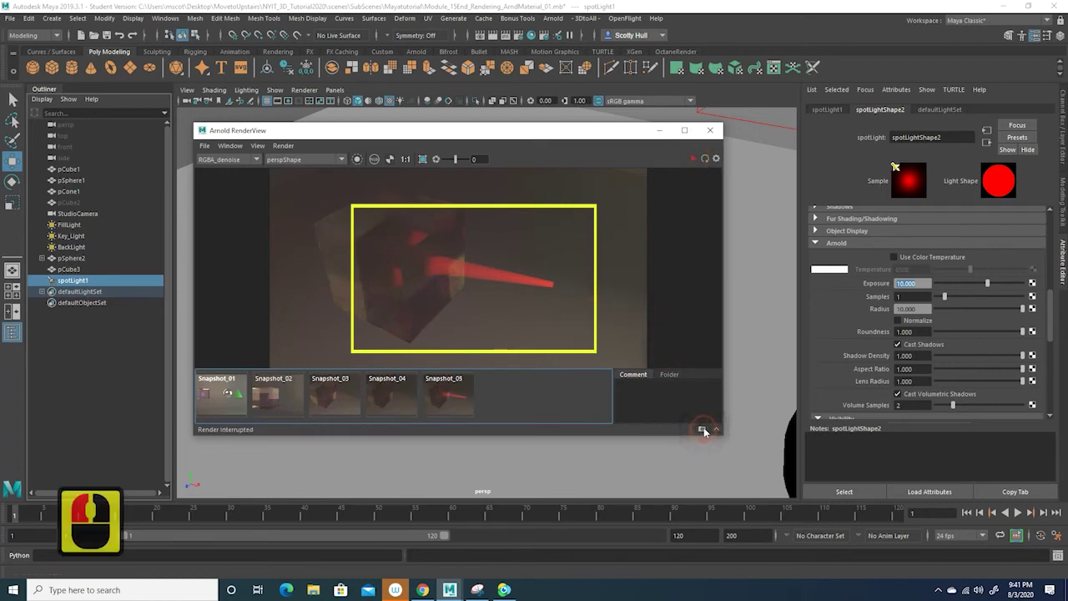
pyautogui.click(659, 134)
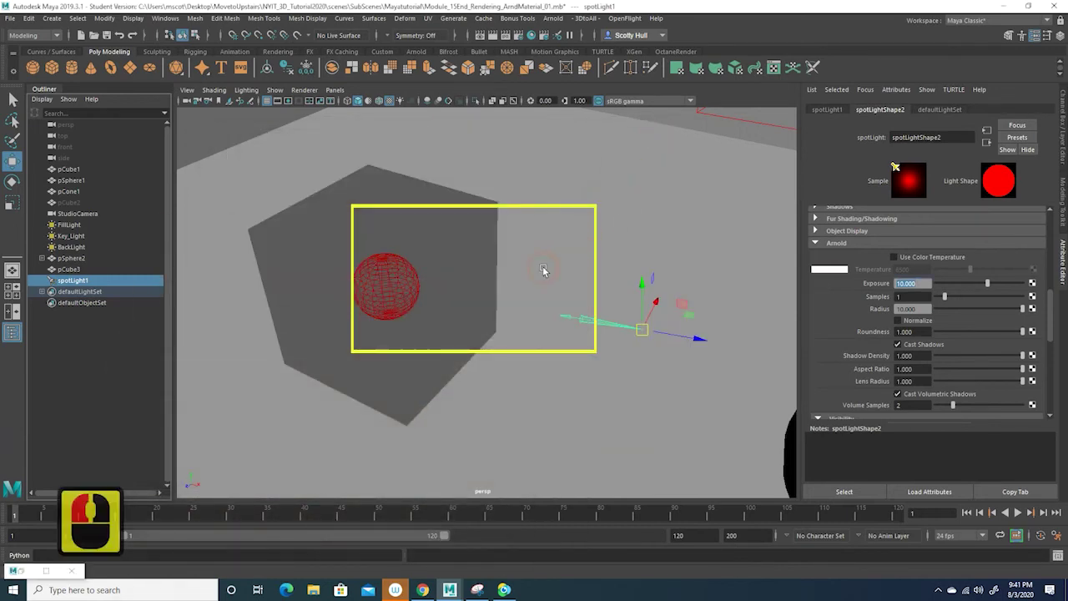
# Step: Reposition the viewport to show more floor and select the Key_Light area light
pyautogui.keyDown('alt'); pyautogui.moveTo(527, 266); pyautogui.dragTo(634, 279); pyautogui.keyUp('alt')
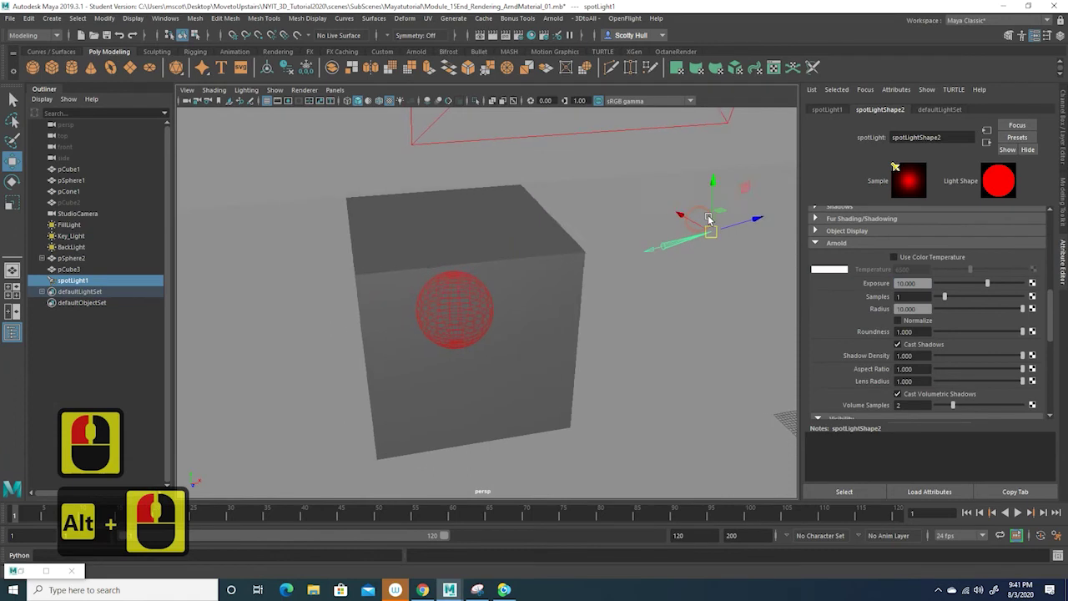
pyautogui.keyDown('alt'); pyautogui.moveTo(634, 279); pyautogui.dragTo(696, 285, button='middle'); pyautogui.keyUp('alt')
pyautogui.scroll(-2, 695, 285)
pyautogui.scroll(-2, 696, 285)
pyautogui.keyDown('alt'); pyautogui.moveTo(695, 286); pyautogui.dragTo(686, 276); pyautogui.keyUp('alt')
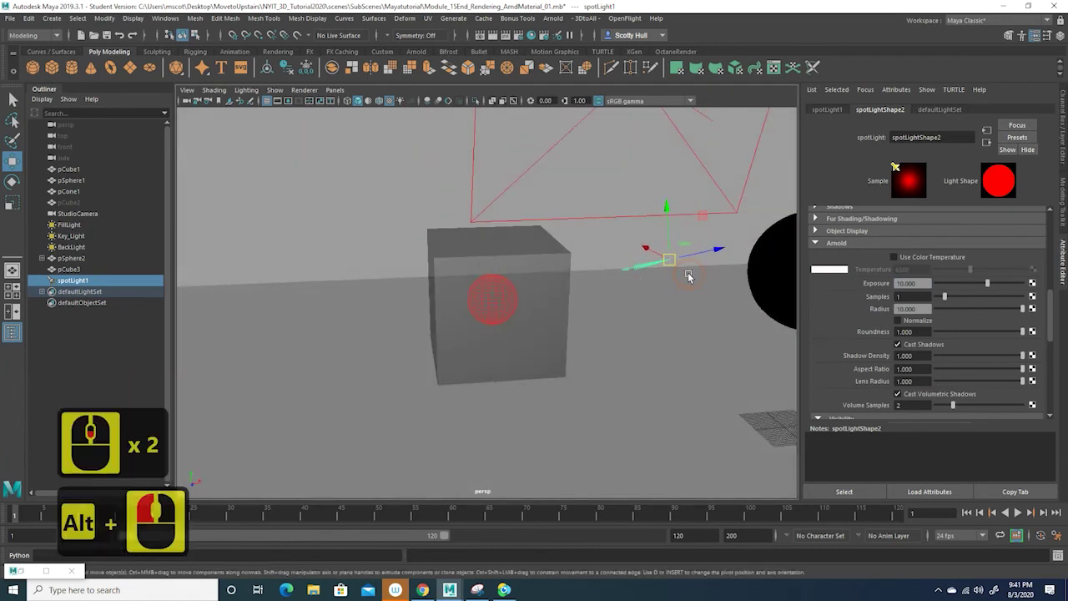
pyautogui.scroll(-2, 609, 208)
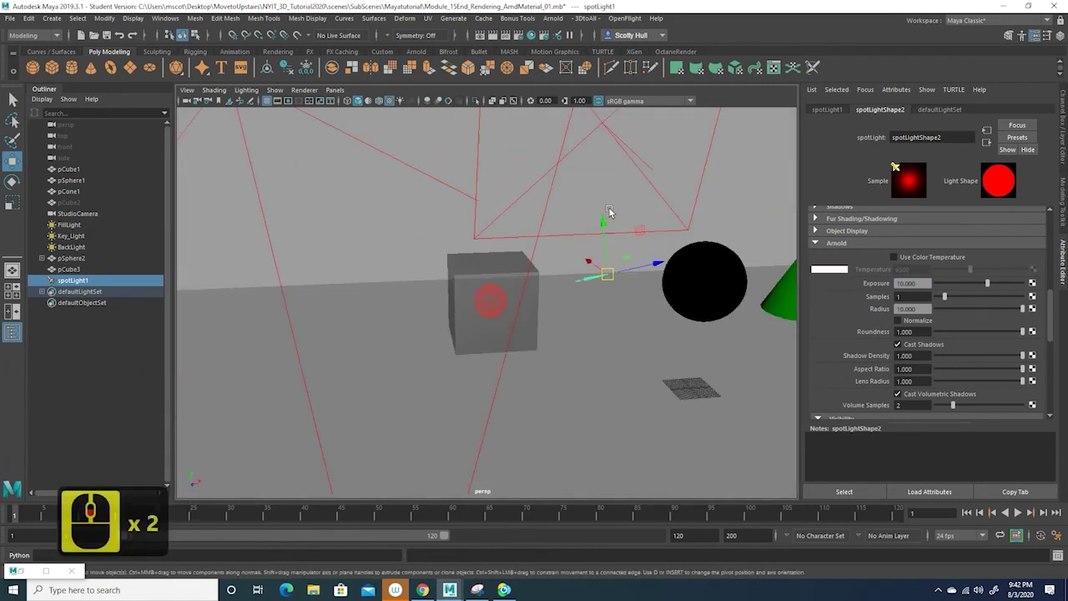
pyautogui.click(407, 164)
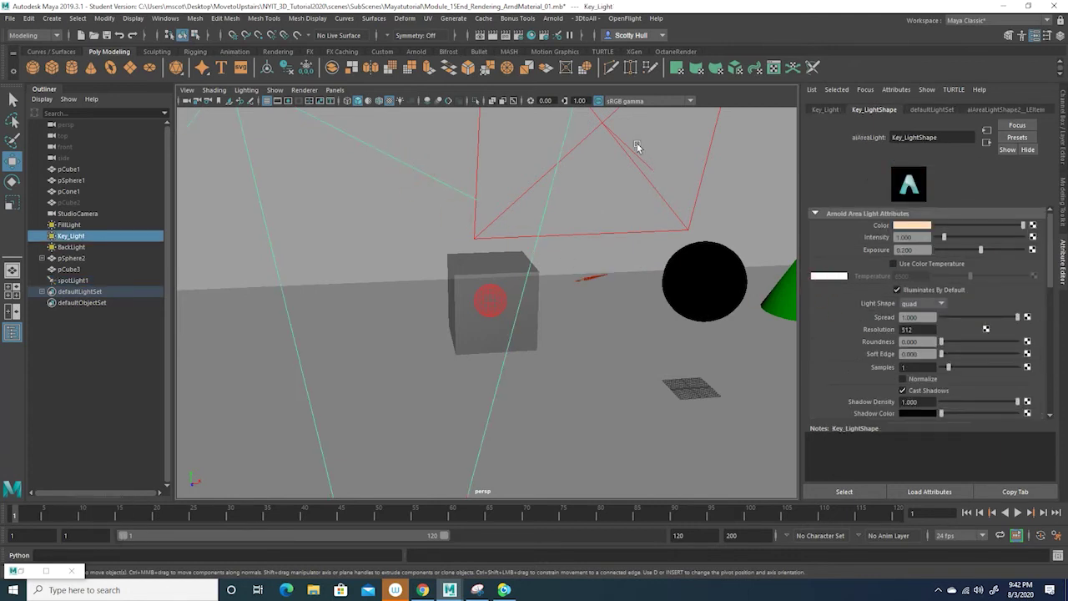
# Step: Set Key_Light's Arnold Exposure to -5, then to 0
pyautogui.doubleClick(909, 250)
pyautogui.write('-5')
pyautogui.press('Return')
pyautogui.moveTo(885, 254)
pyautogui.mouseDown()
pyautogui.moveTo(847, 250)
pyautogui.moveTo(975, 250)
pyautogui.mouseUp()
pyautogui.click(874, 250)
pyautogui.write('0')
pyautogui.press('Return')
# Step: Select and frame spotLight1, orbiting to bring the cube and spheres into view
pyautogui.click(594, 279)
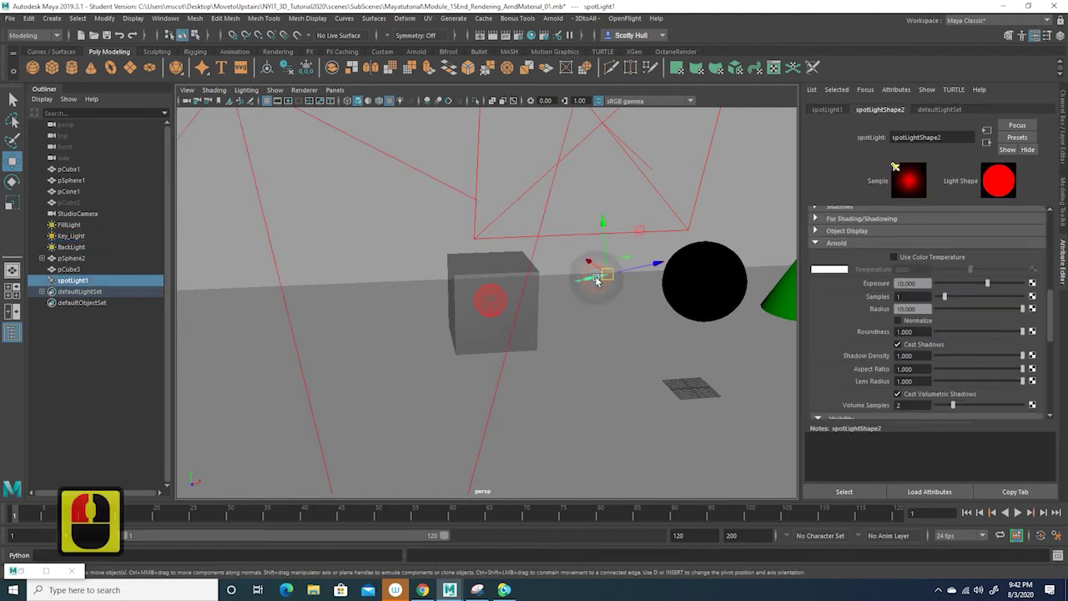
pyautogui.press('f')
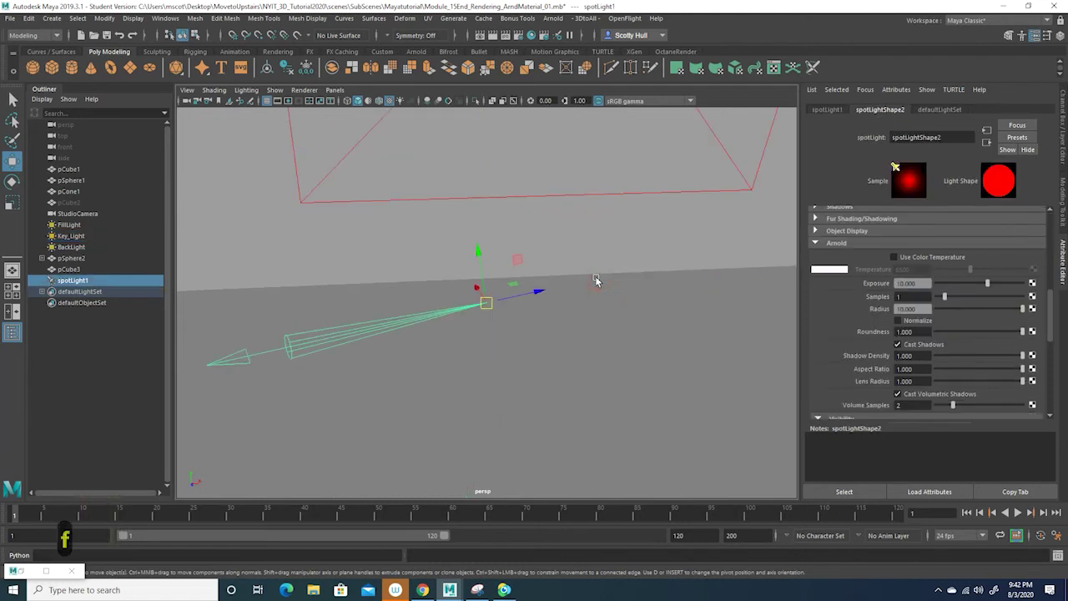
pyautogui.scroll(7, 594, 275)
pyautogui.scroll(2, 595, 275)
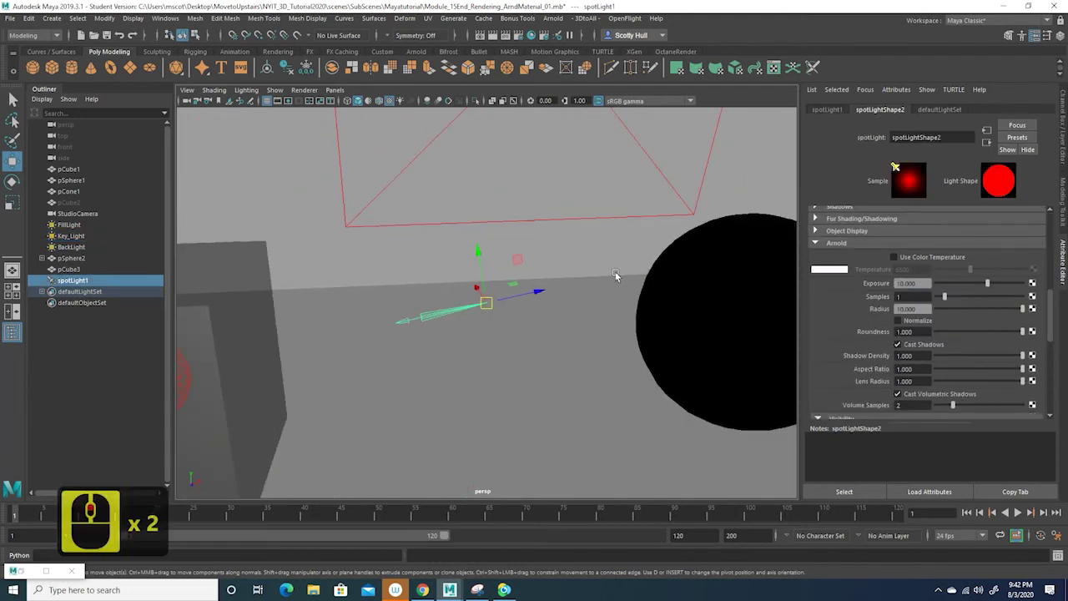
pyautogui.keyDown('alt'); pyautogui.moveTo(614, 272); pyautogui.dragTo(758, 270); pyautogui.keyUp('alt')
pyautogui.keyDown('alt'); pyautogui.moveTo(696, 247); pyautogui.dragTo(790, 161, button='middle'); pyautogui.keyUp('alt')
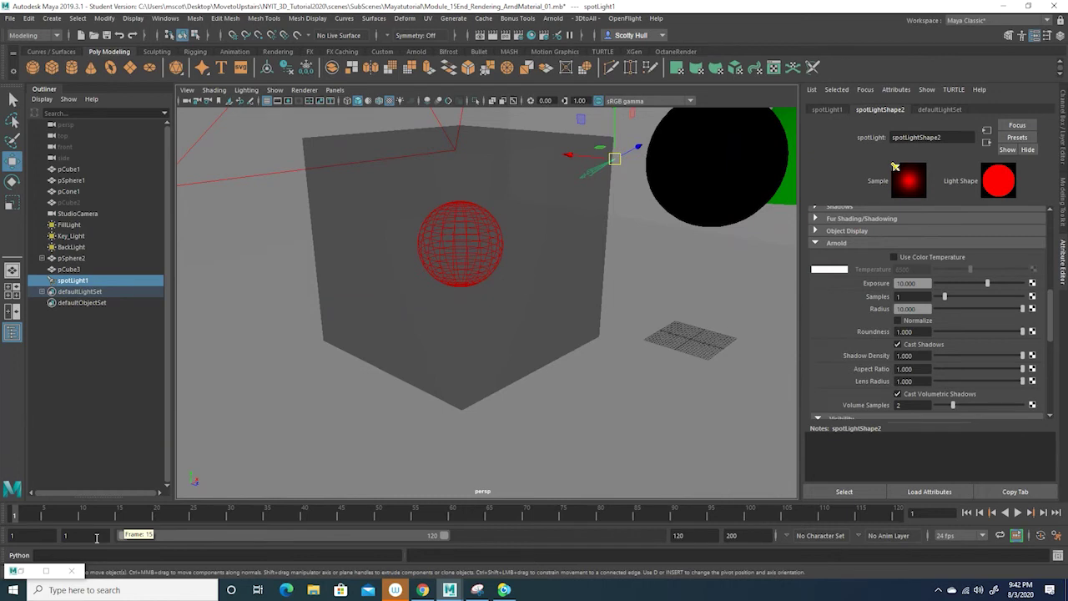
pyautogui.rightClick(20, 571)
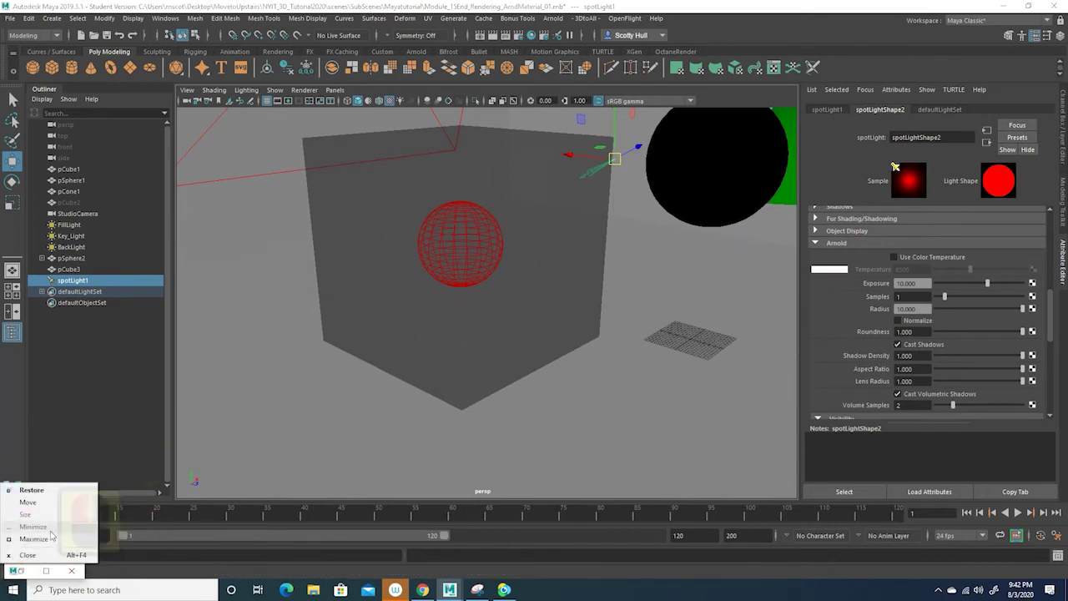
# Step: Restore the Arnold RenderView and run, then stop, a fresh IPR render
pyautogui.click(32, 490)
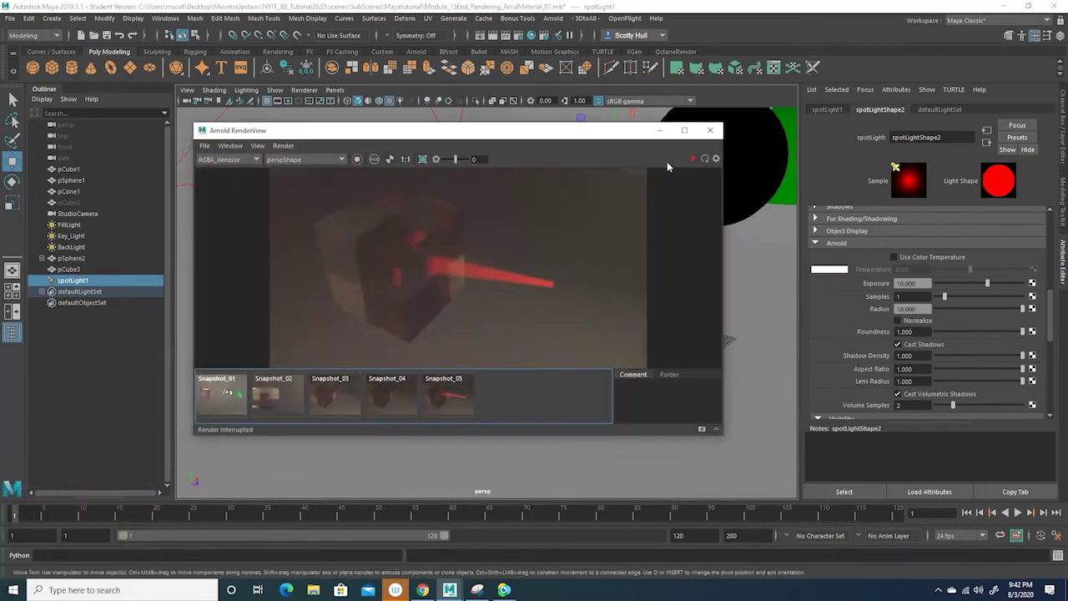
pyautogui.click(692, 159)
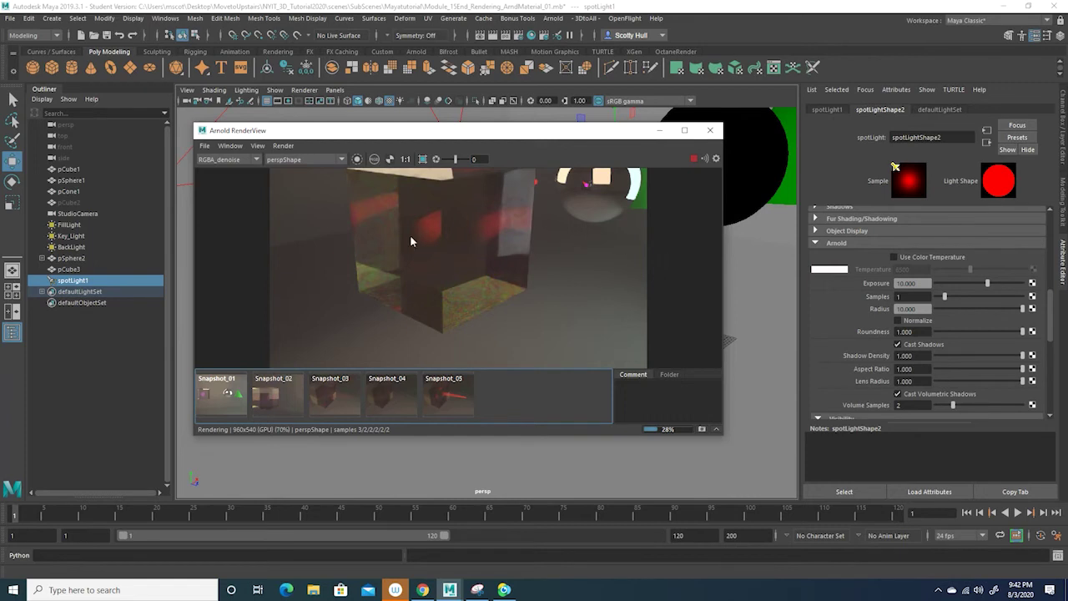
pyautogui.click(695, 158)
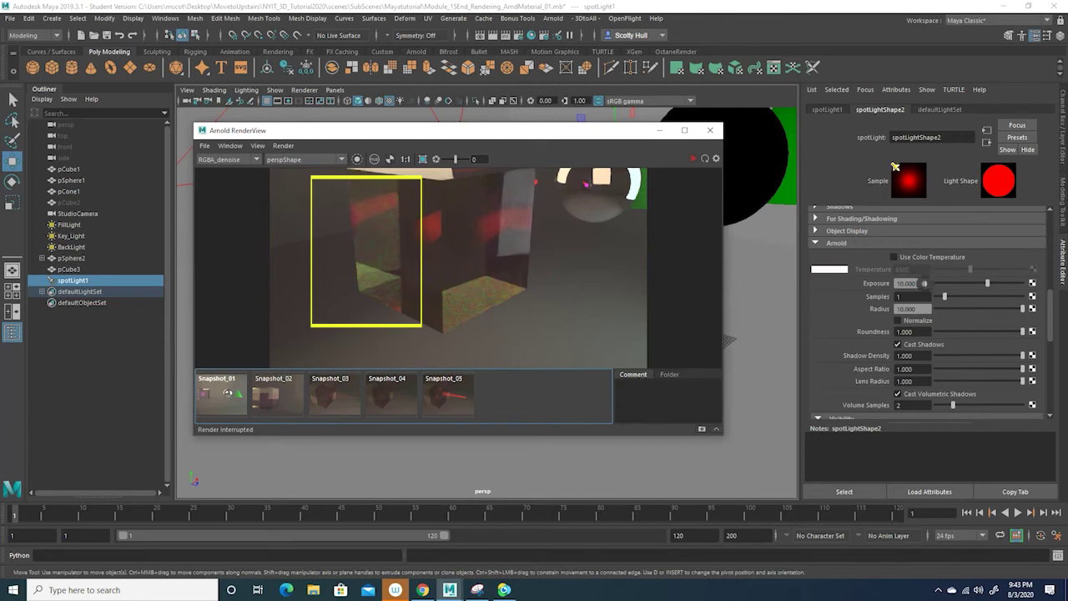
# Step: Raise spotLight1's Arnold Exposure to 25 and store a render snapshot as Snapshot_06
pyautogui.click(918, 284)
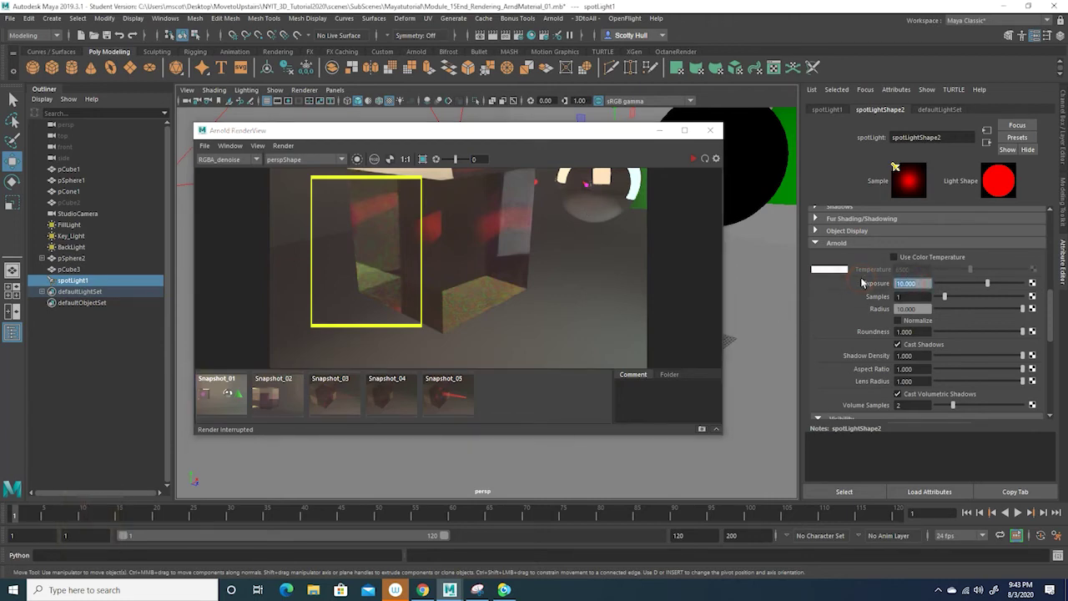
pyautogui.write('25.00')
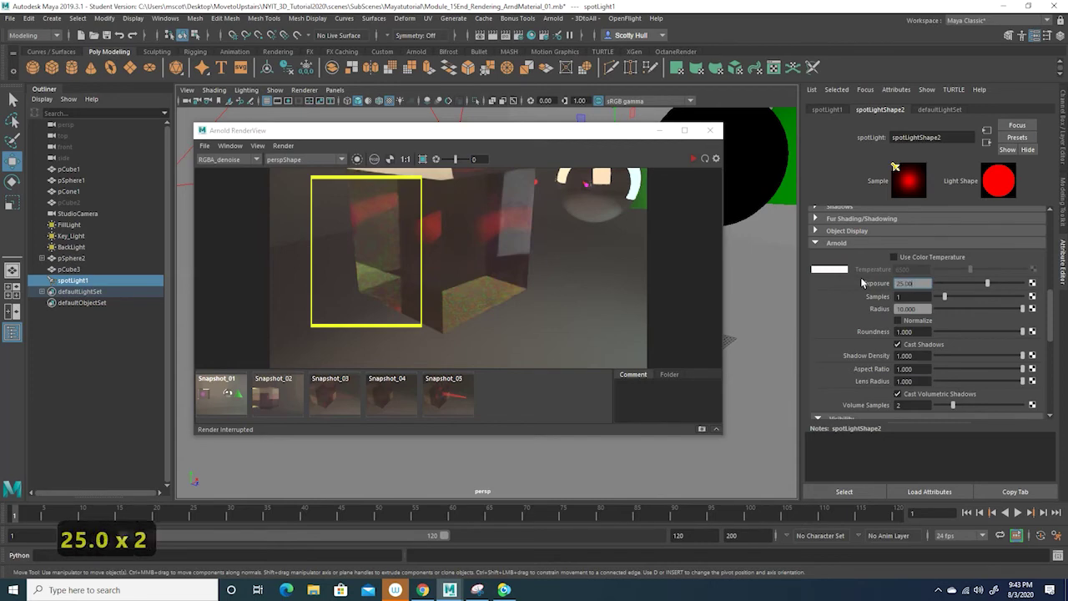
pyautogui.press('Return')
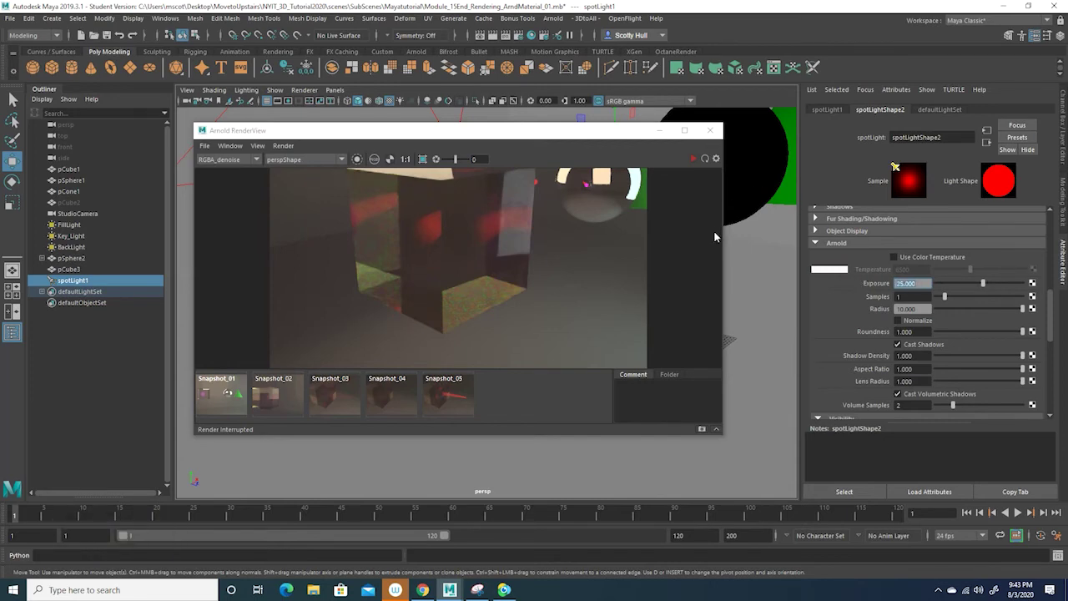
pyautogui.click(702, 430)
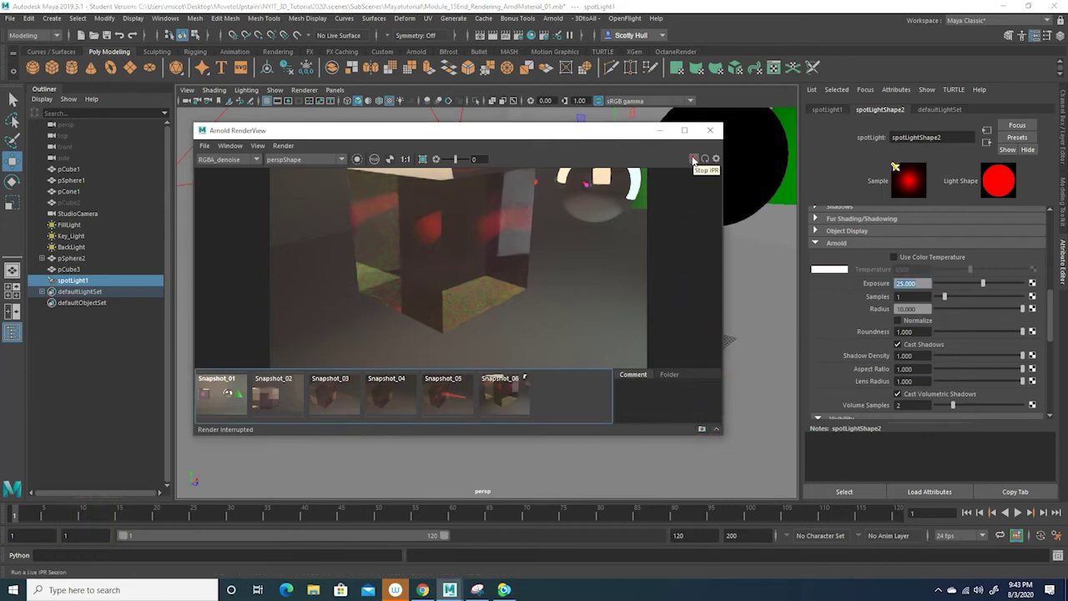
# Step: Re-render with IPR, stop it, and save the brighter result as Snapshot_07
pyautogui.click(703, 161)
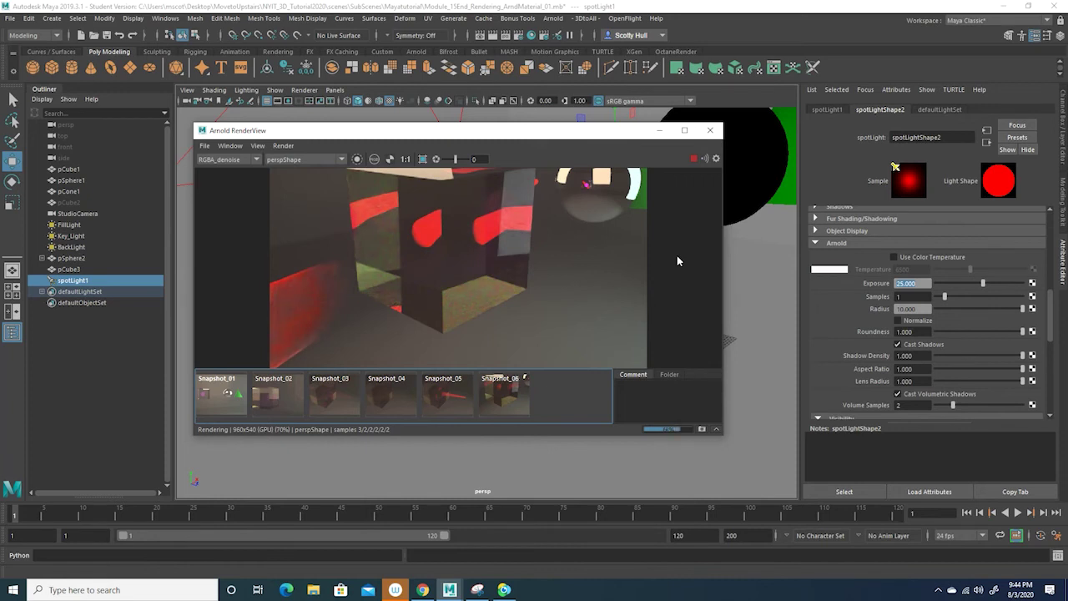
pyautogui.click(693, 161)
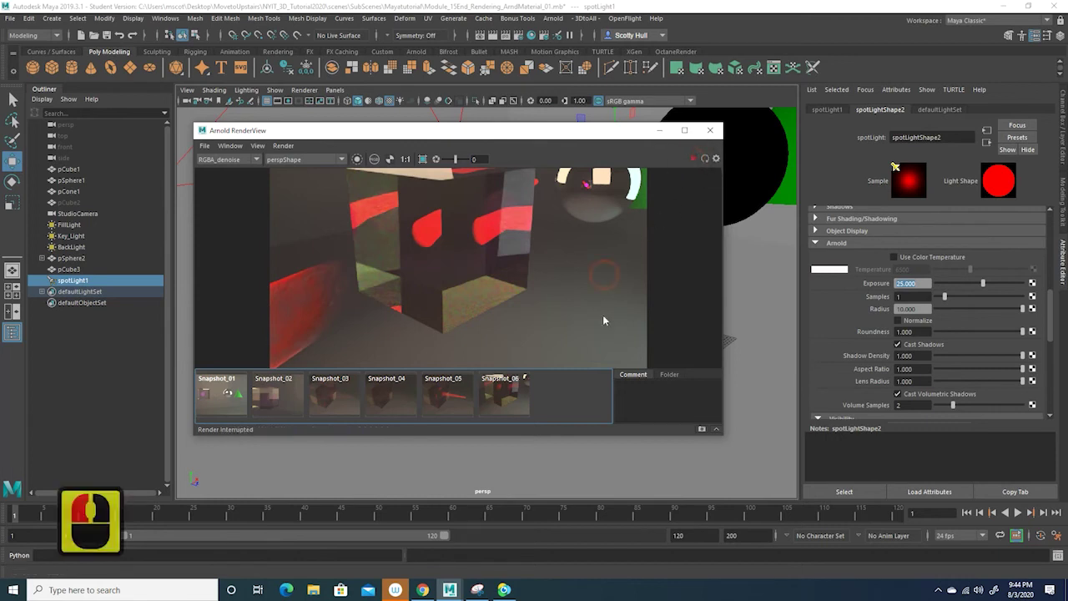
pyautogui.click(704, 431)
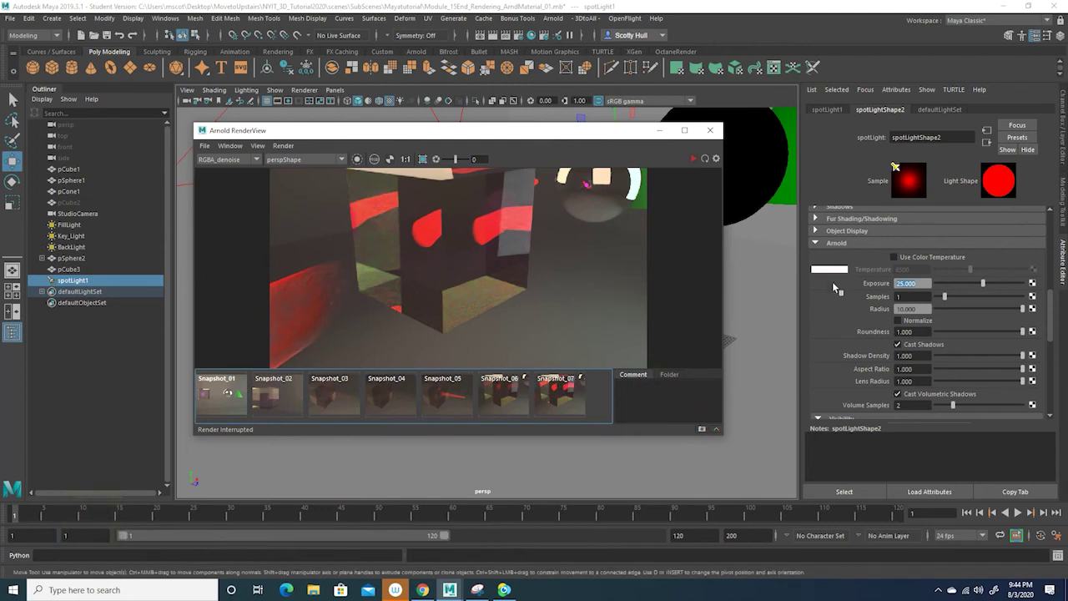
pyautogui.click(875, 276)
# Step: Raise spotLight1's Arnold Exposure to 60 and start an IPR render with the brighter light
pyautogui.click(875, 281)
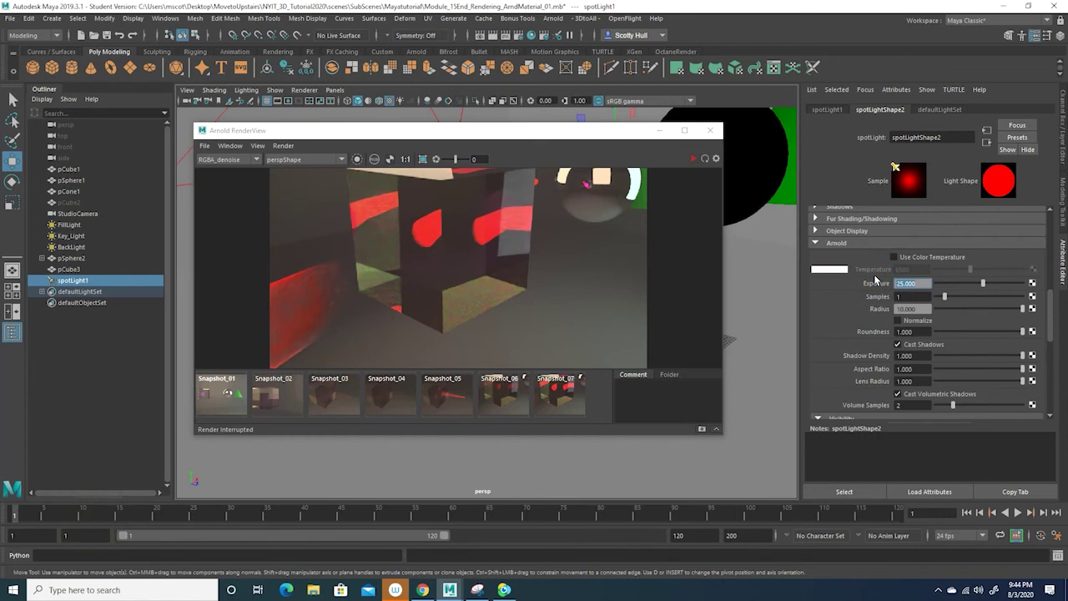
pyautogui.write('6')
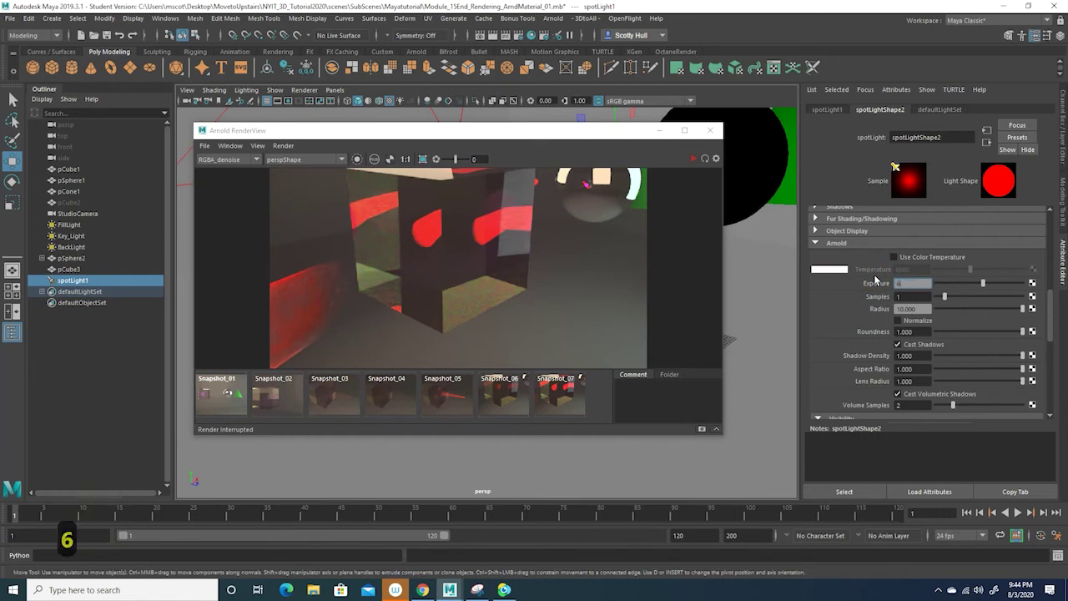
pyautogui.write('0.00')
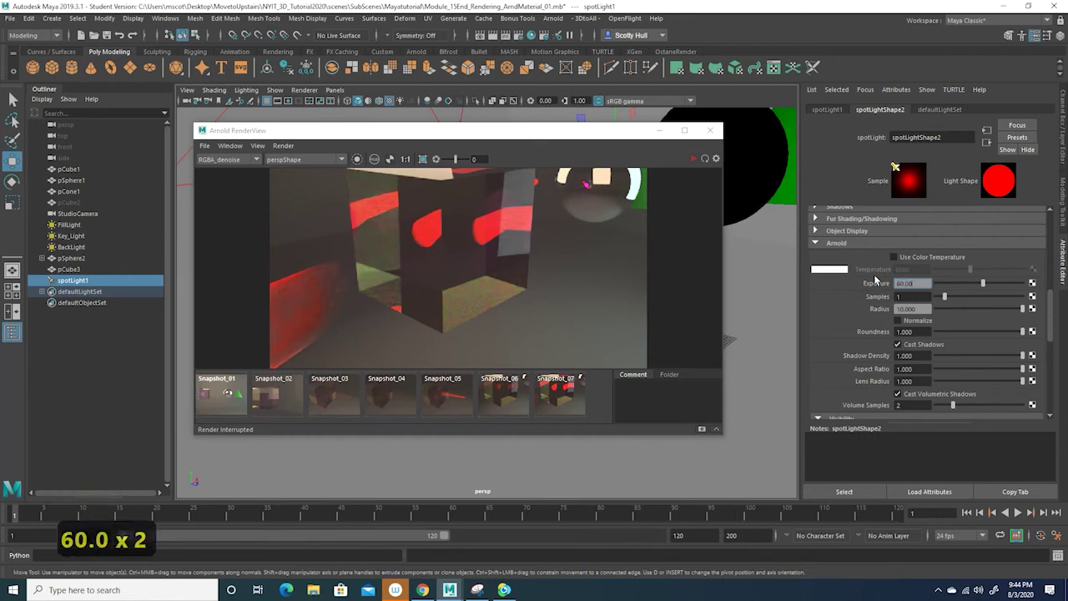
pyautogui.press('Return')
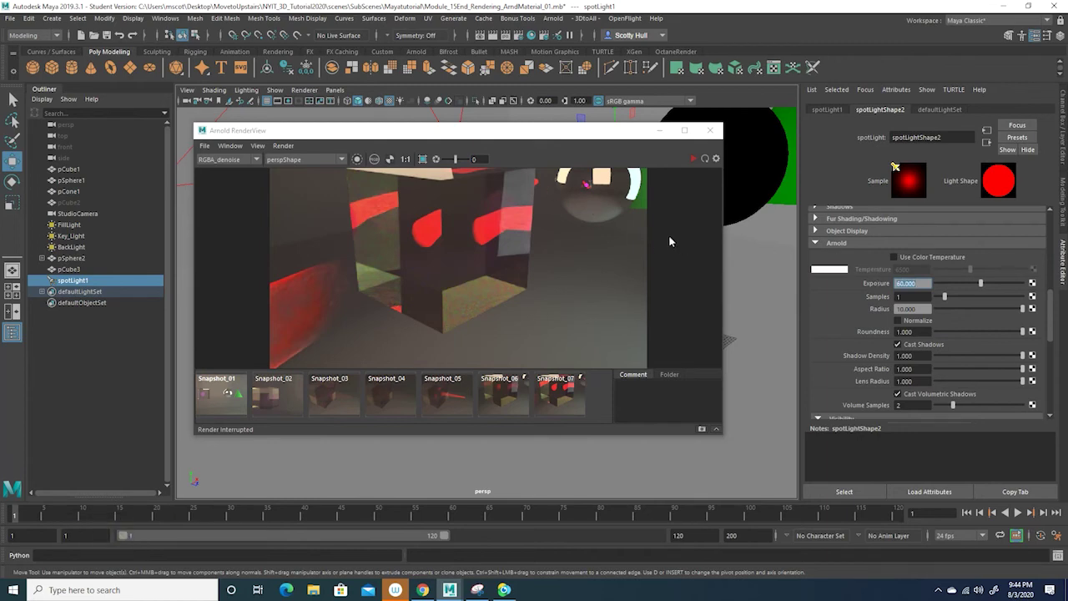
pyautogui.click(693, 159)
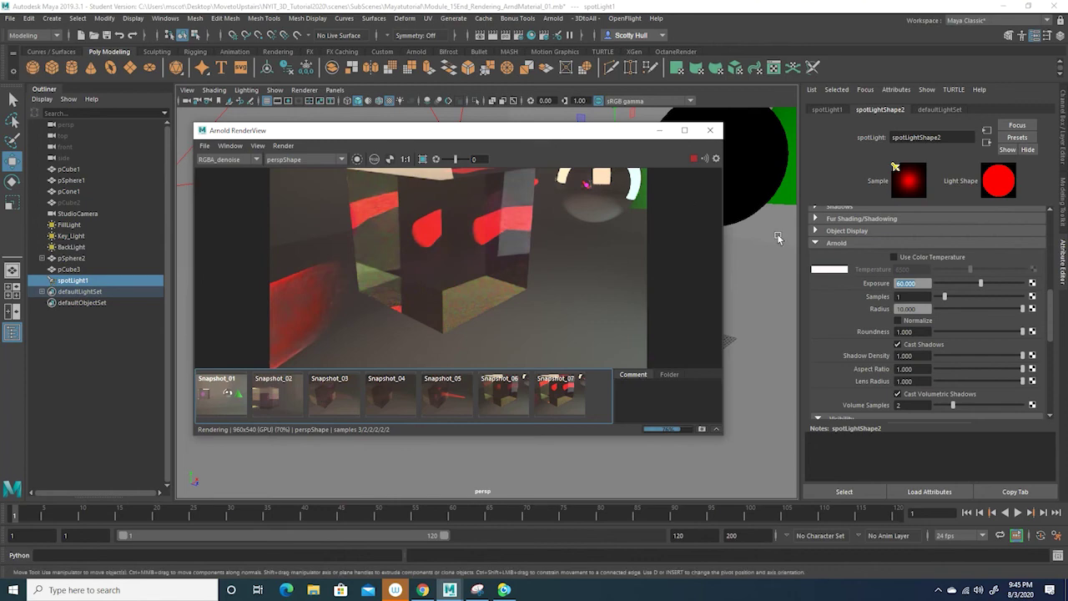
# Step: Stop IPR and set the aiAtmosphereVolume Color to pure white at Density 0.001
pyautogui.click(692, 159)
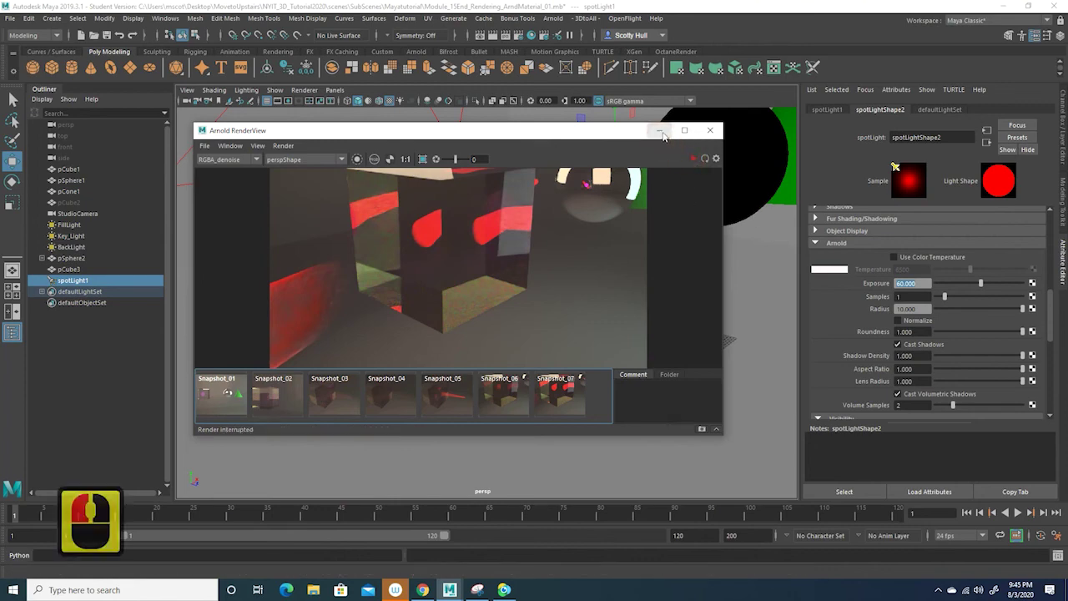
pyautogui.click(660, 131)
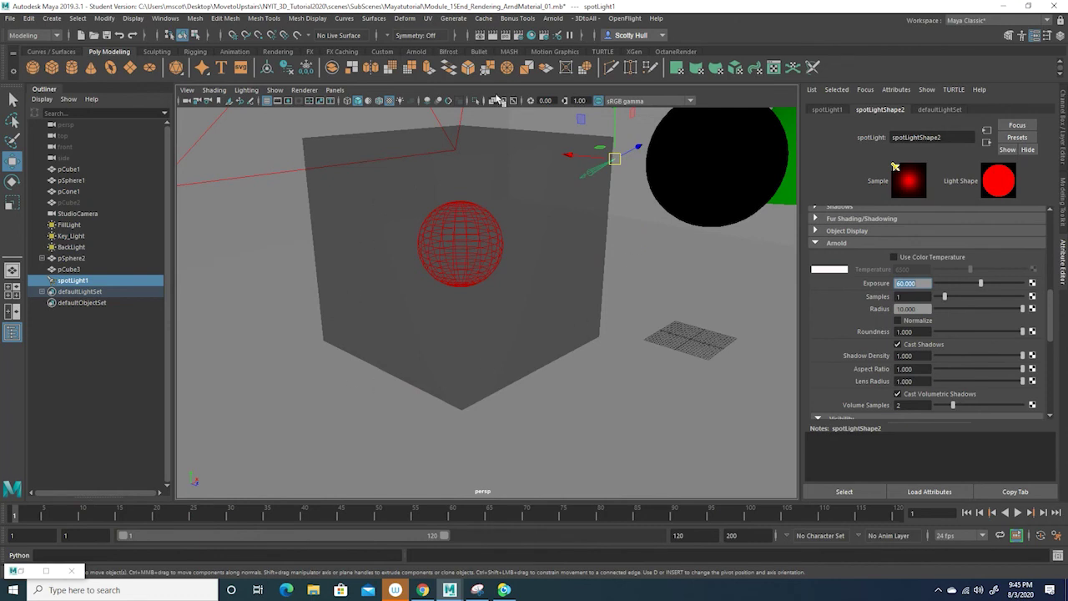
pyautogui.click(517, 37)
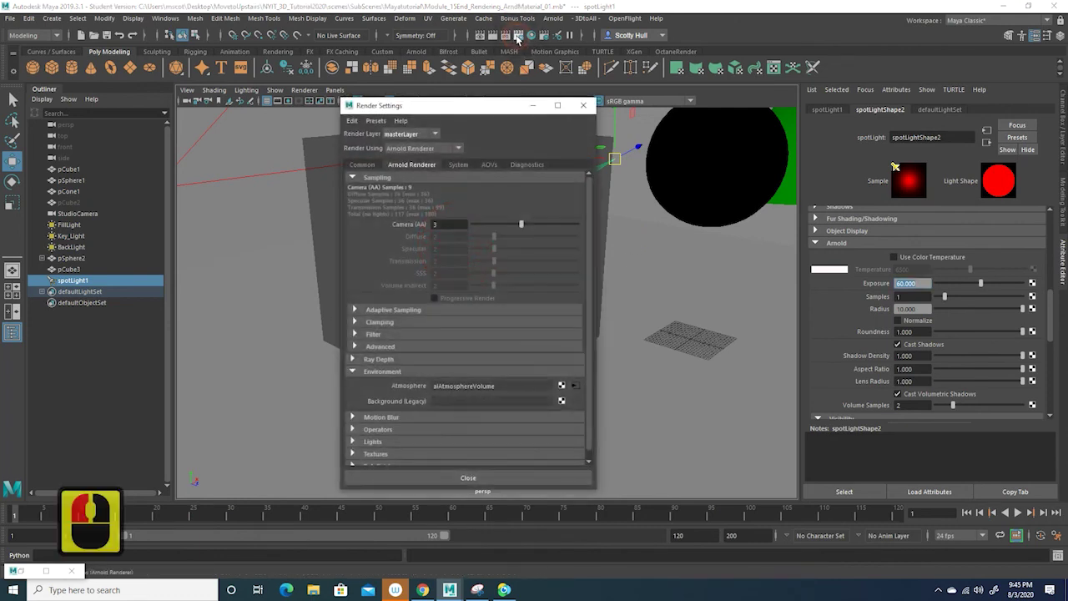
pyautogui.click(574, 384)
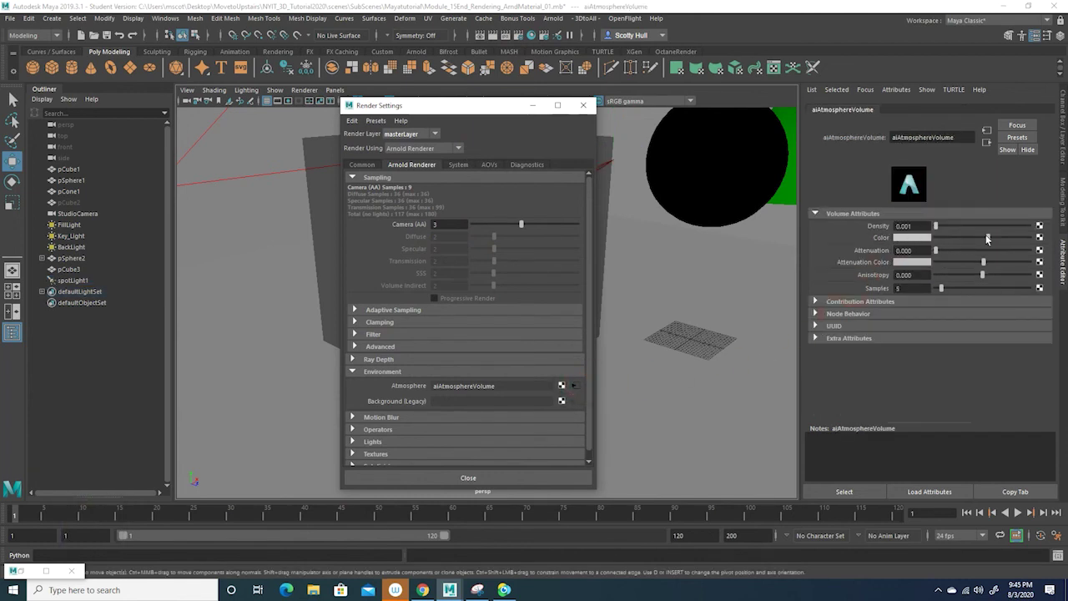
pyautogui.moveTo(987, 238); pyautogui.dragTo(1041, 244)
pyautogui.click(935, 239)
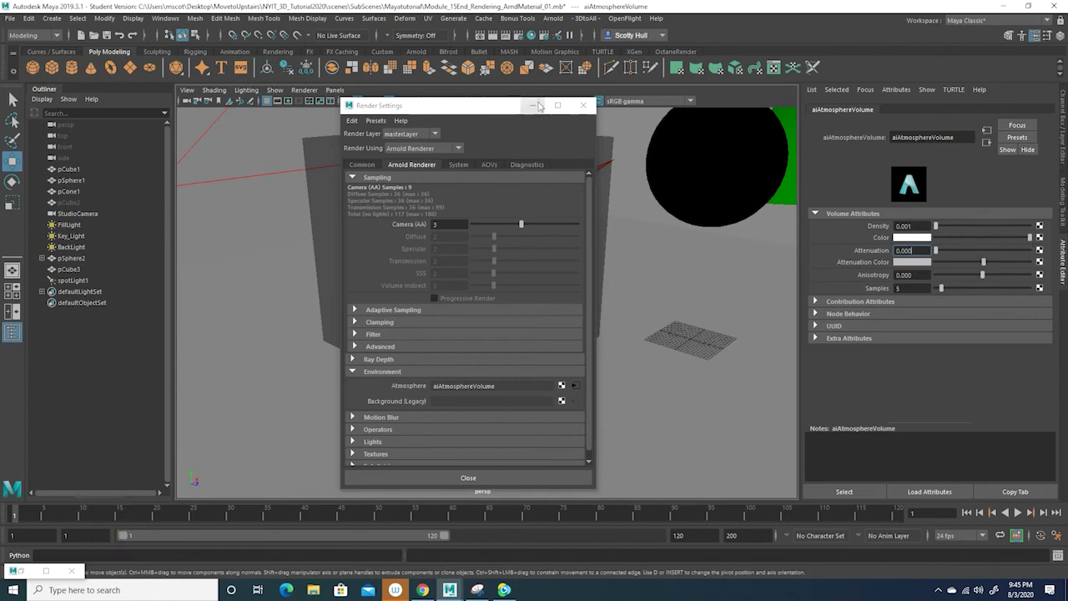
pyautogui.click(582, 104)
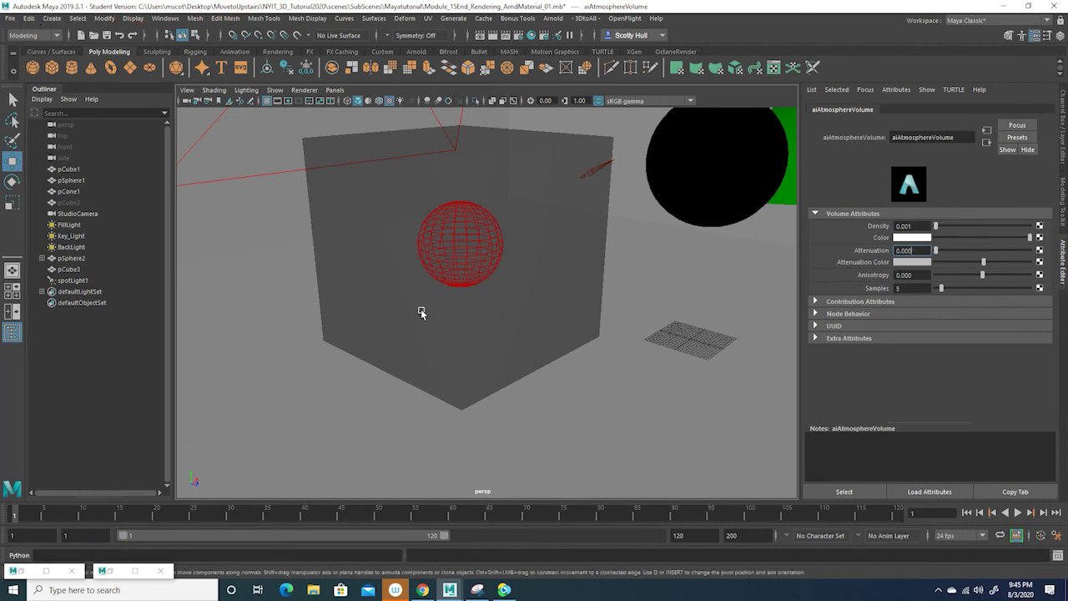
pyautogui.click(18, 574)
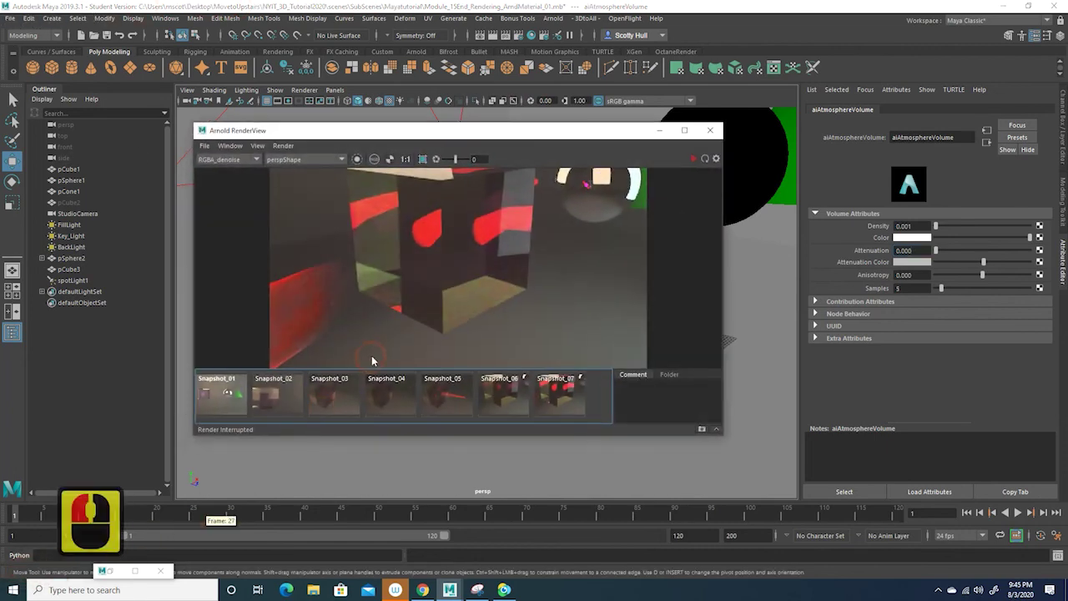
# Step: Render the white-atmosphere scene, stop it, and store it as the eighth snapshot
pyautogui.click(692, 159)
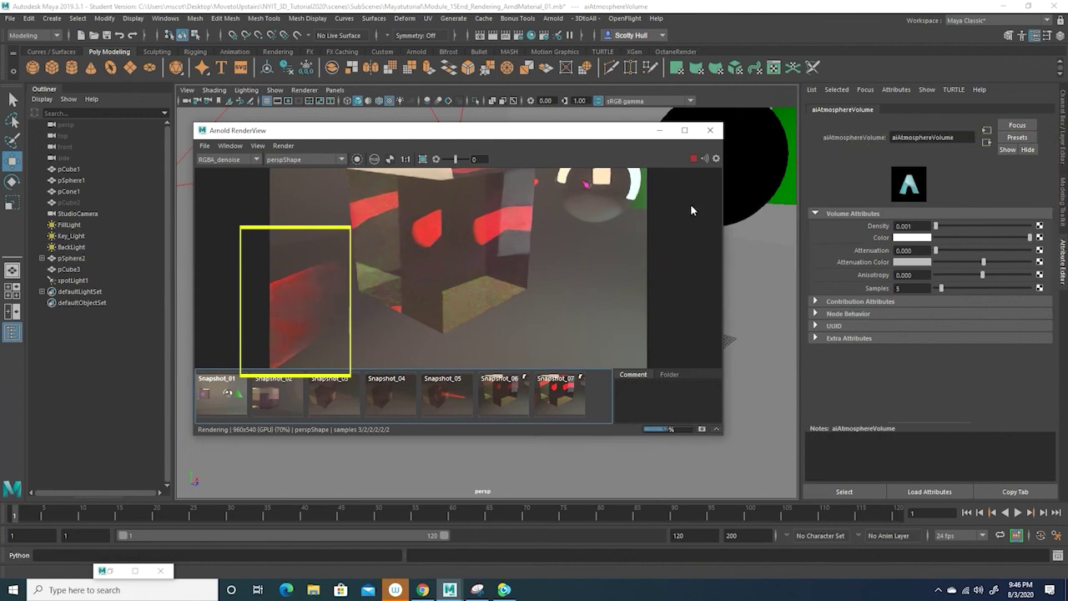
pyautogui.click(693, 158)
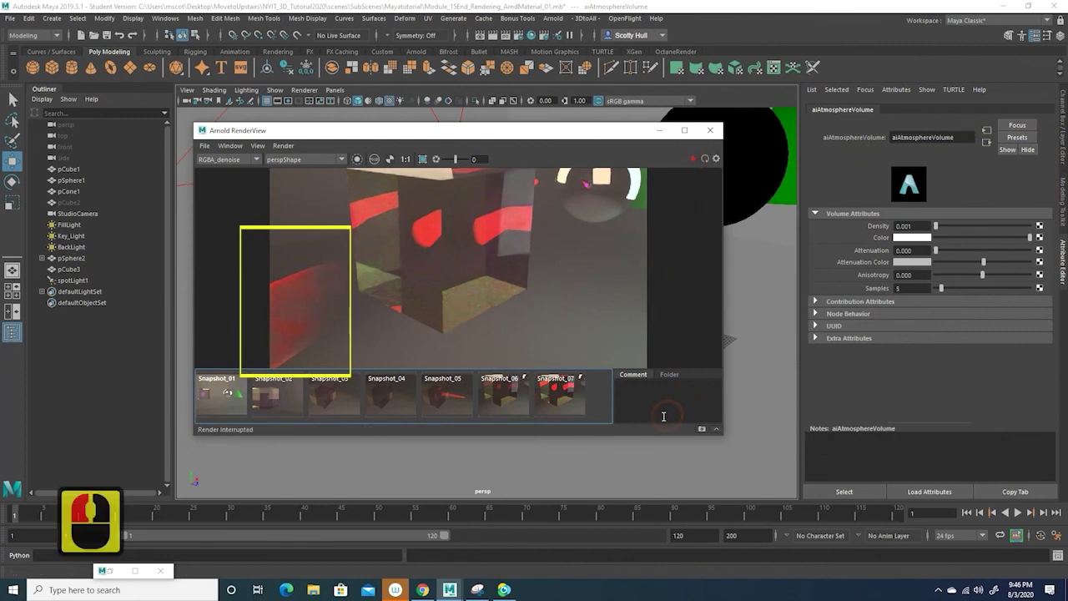
pyautogui.click(701, 429)
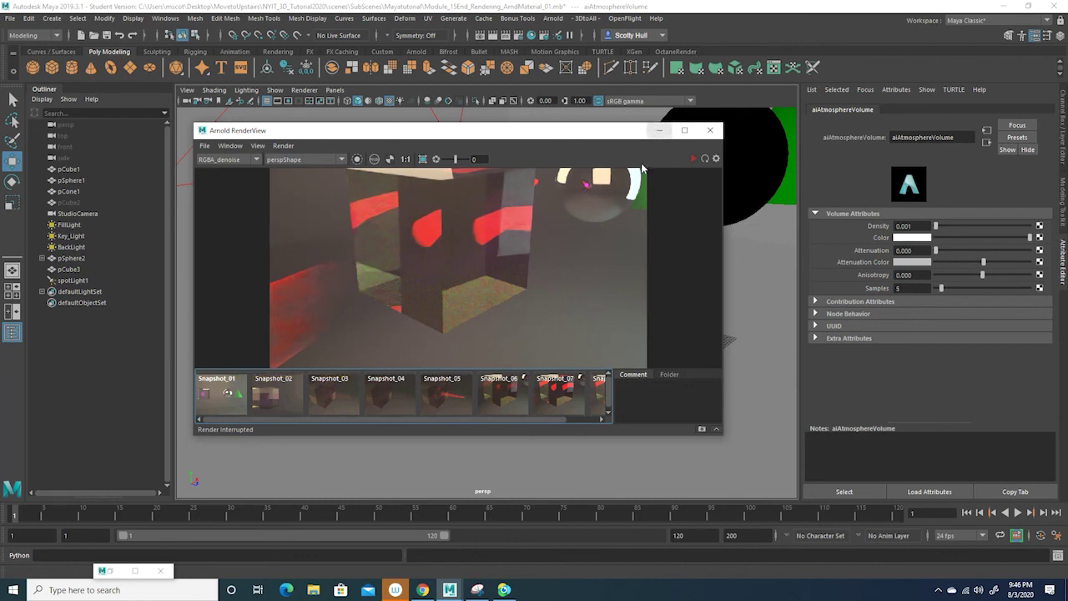
pyautogui.scroll(-2, 627, 210)
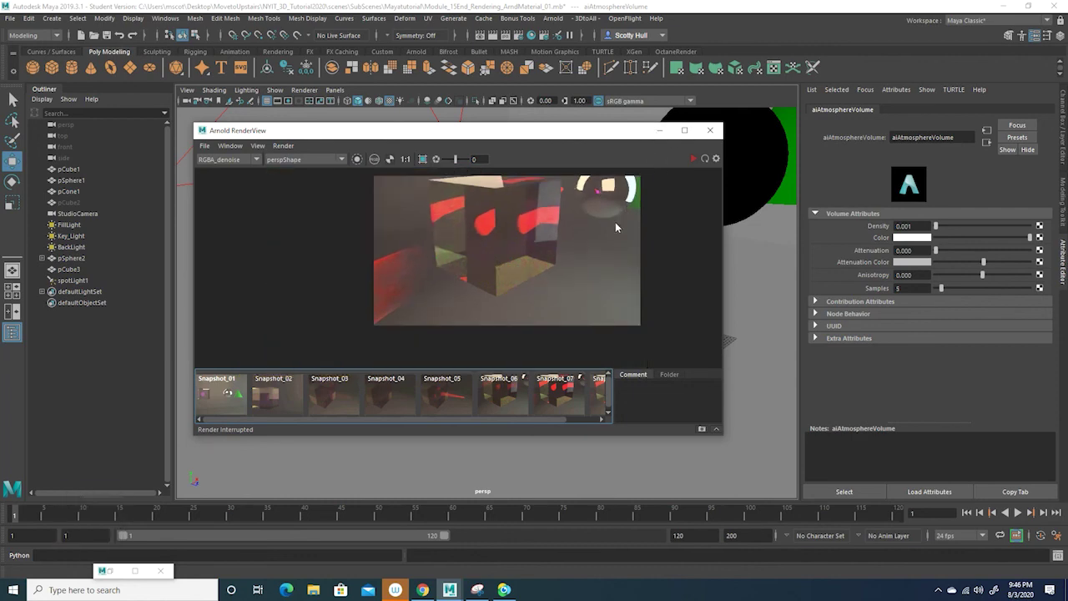